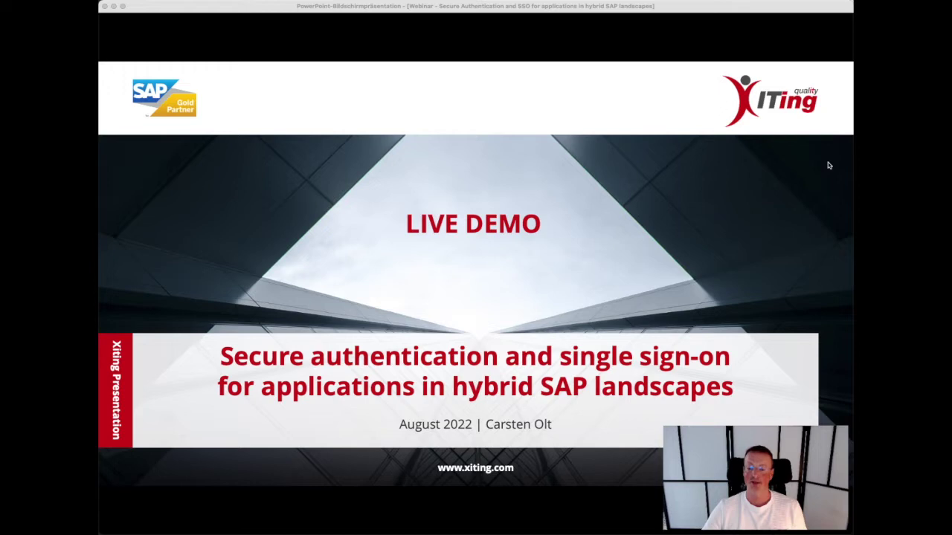
Step: Advance from the LIVE DEMO title slide to the IAS authentication-flow diagram
left_click(476, 266)
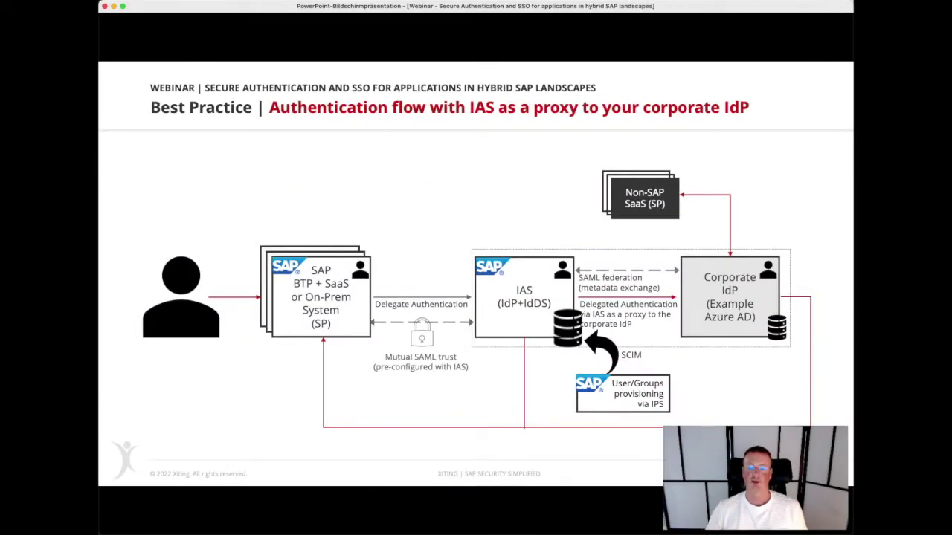
Step: Reveal flow steps 1–4: the user reaching SAP, IAS delegation, the corporate IdP login, and the MFA/SSO label
key("Right")
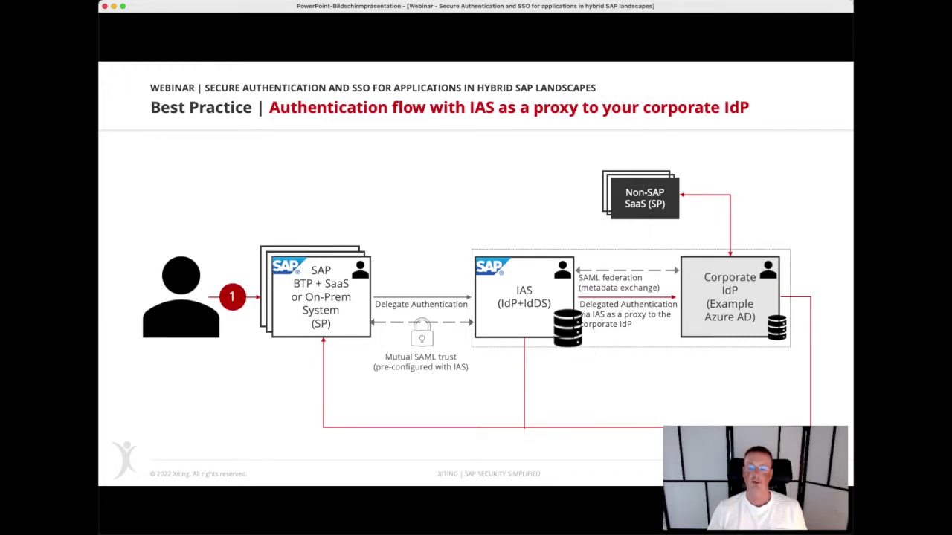
key("Right")
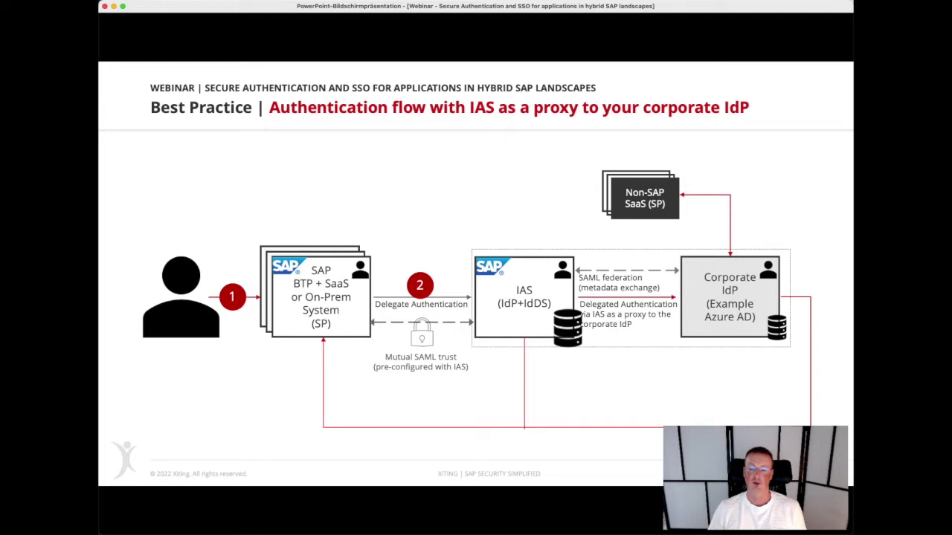
key("Right")
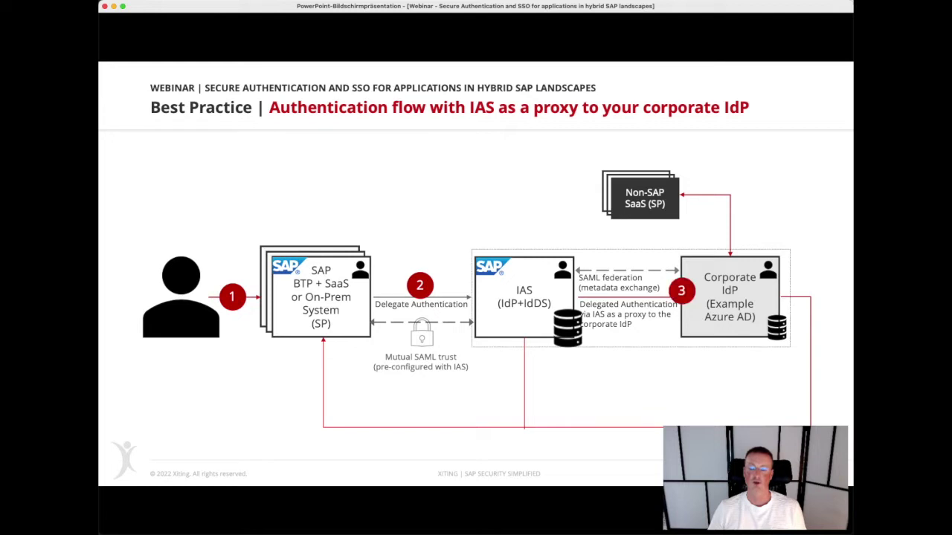
key("Right")
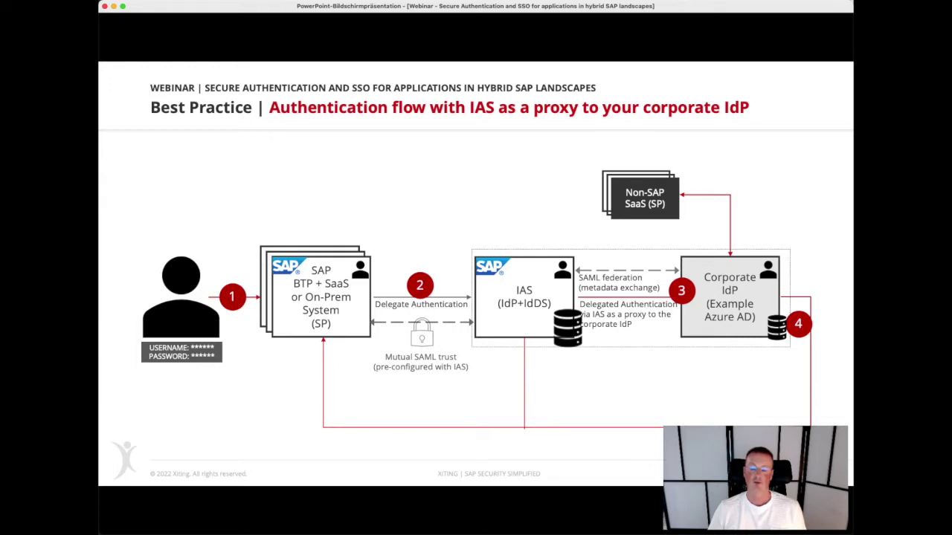
key("Right")
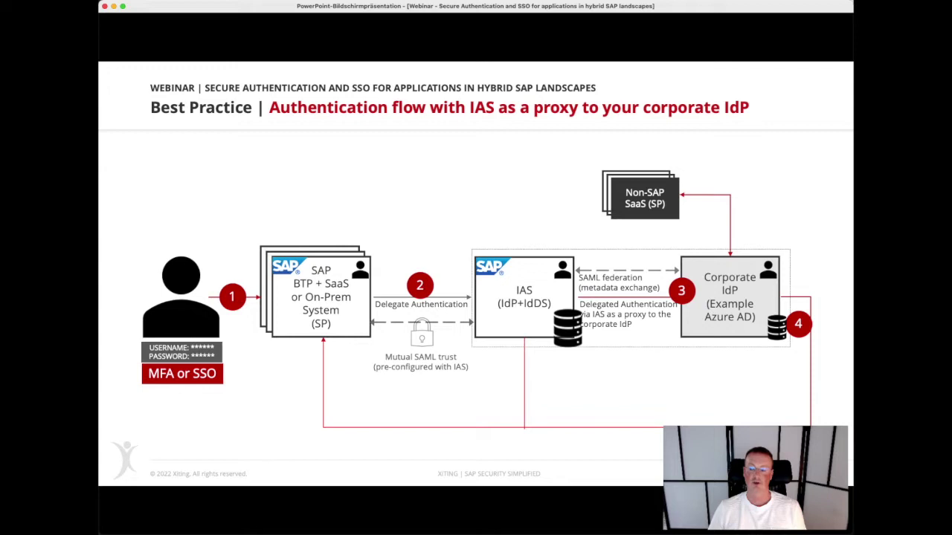
Step: Reveal steps 5–8: SAML/OIDC response, IAS user store, token to SAP, SSO with token. End the slideshow
key("Right")
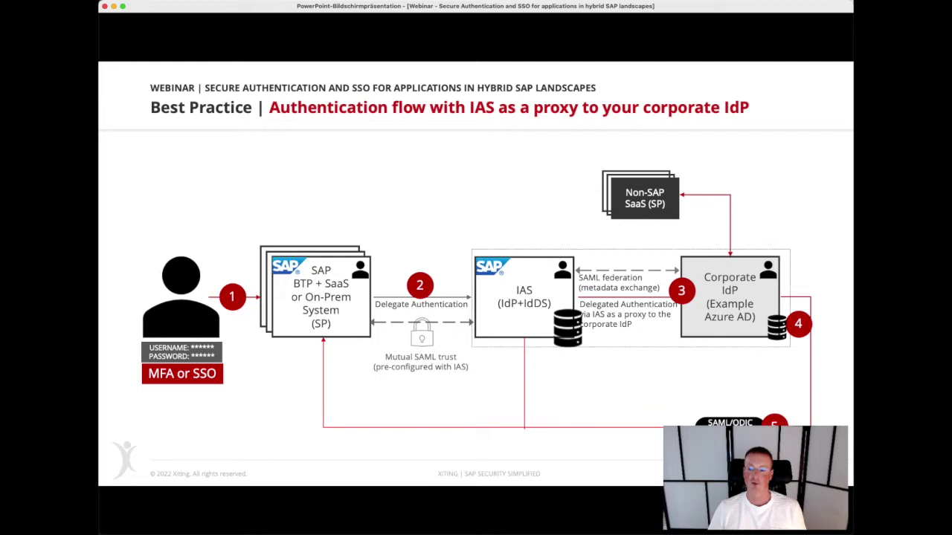
key("Right")
key("Right")
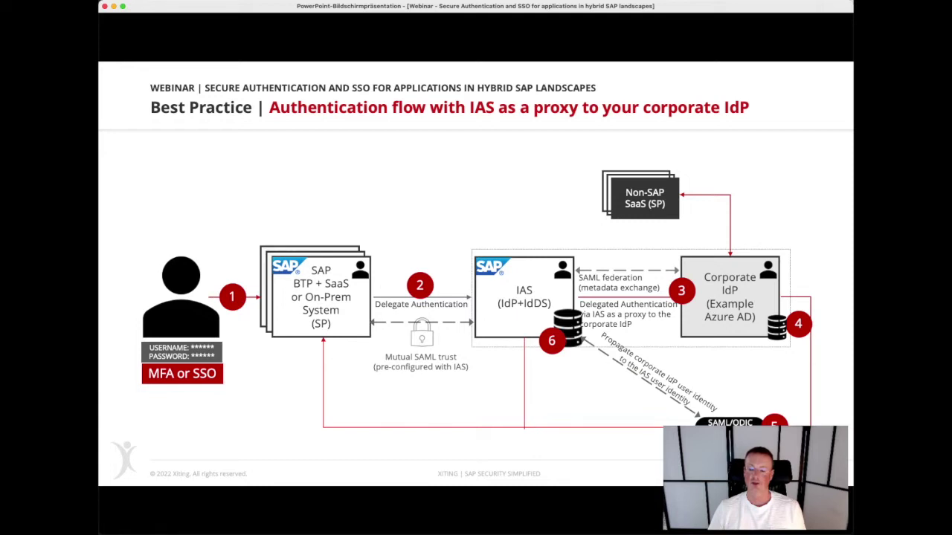
key("Right")
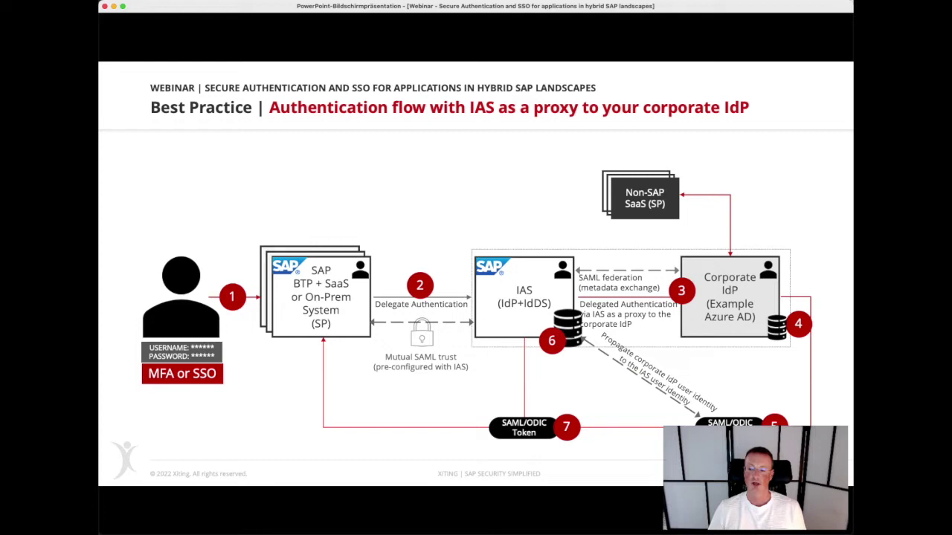
key("Right")
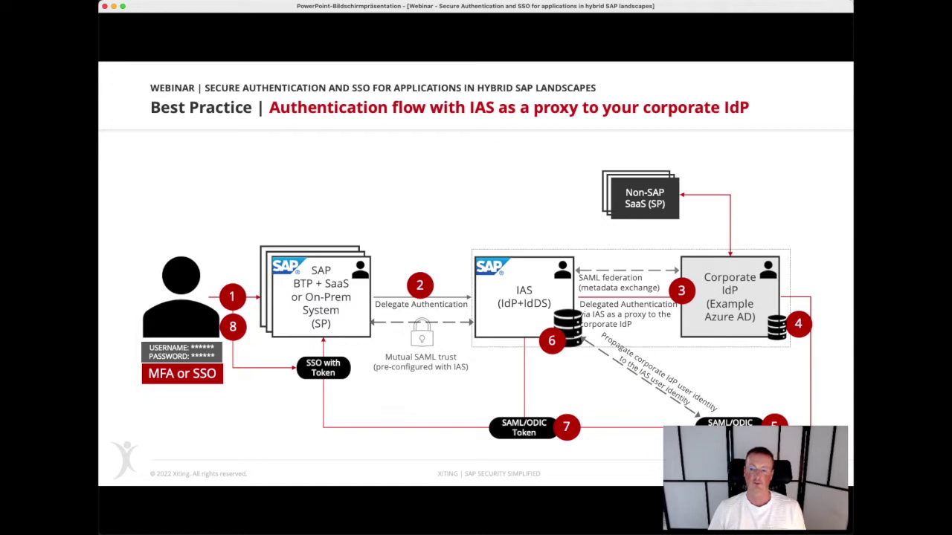
left_click(113, 6)
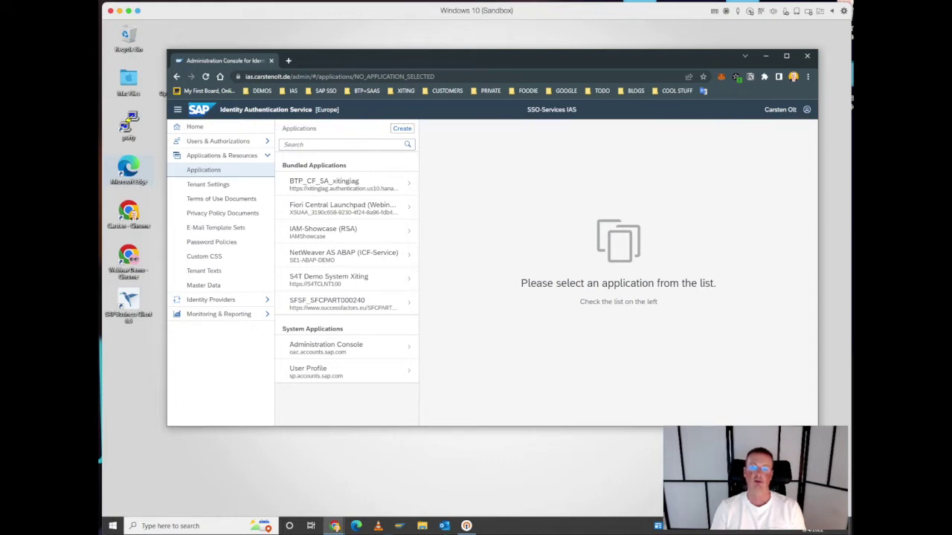
Step: Review the Fiori Central Launchpad application, then the Azure AD corporate identity provider
left_click(356, 207)
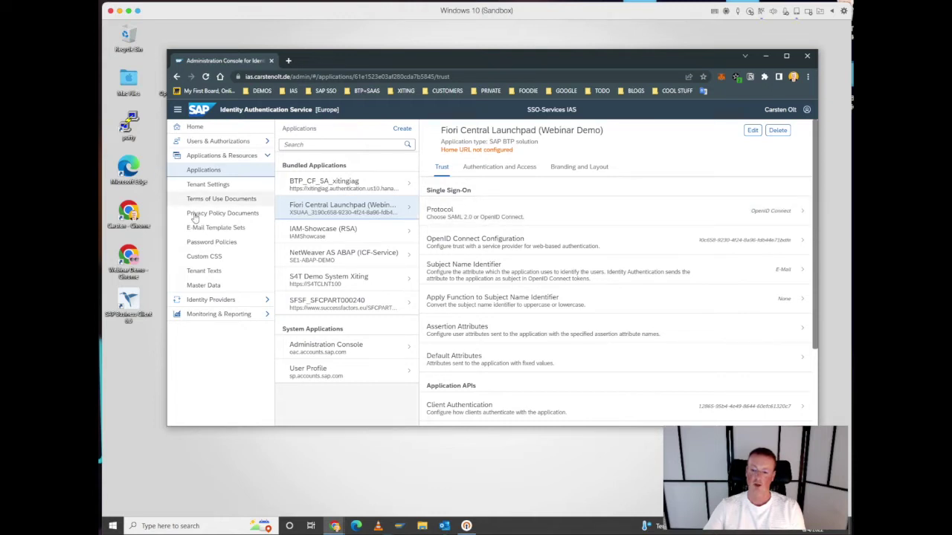
left_click(214, 299)
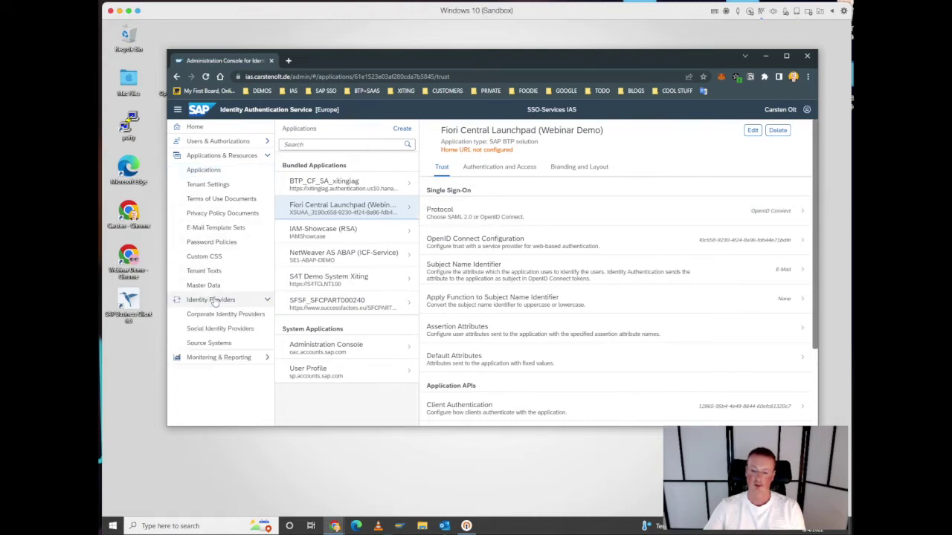
left_click(215, 315)
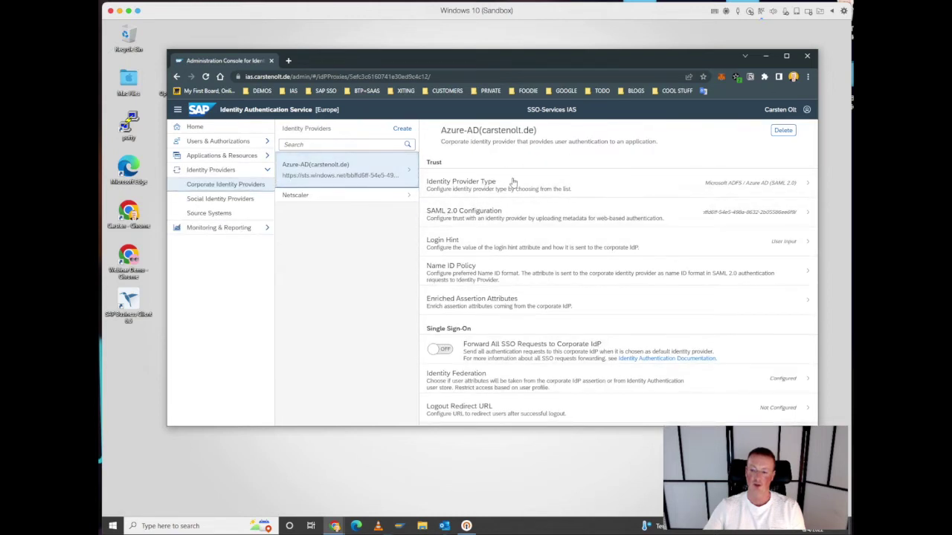
left_click_drag(541, 132, 436, 133)
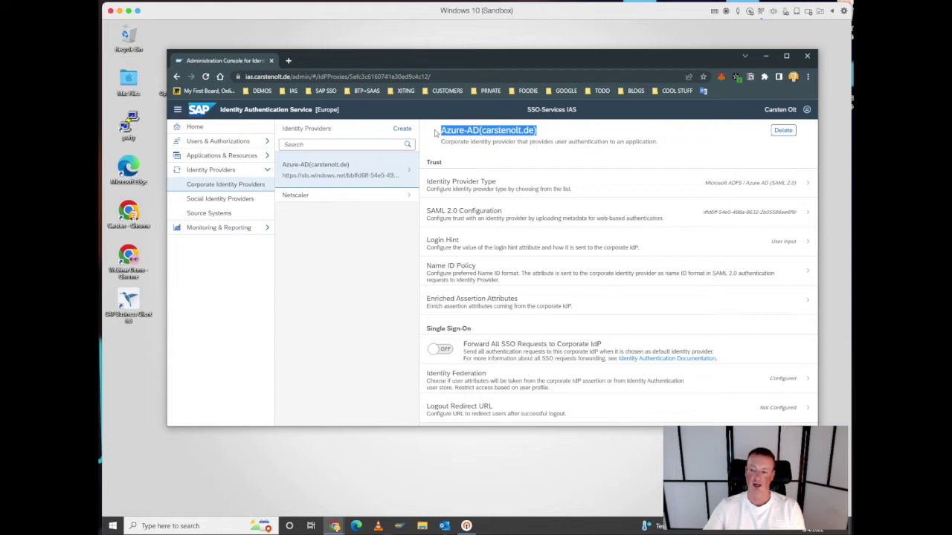
Step: Show the 26-user list in User Management and launch the Webinar Demo Chrome browser
left_click(218, 141)
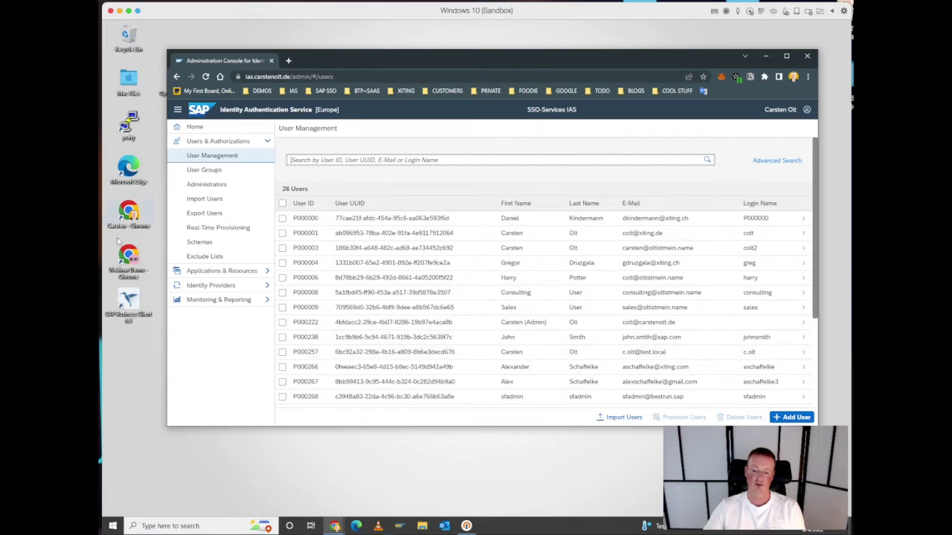
left_click(127, 261)
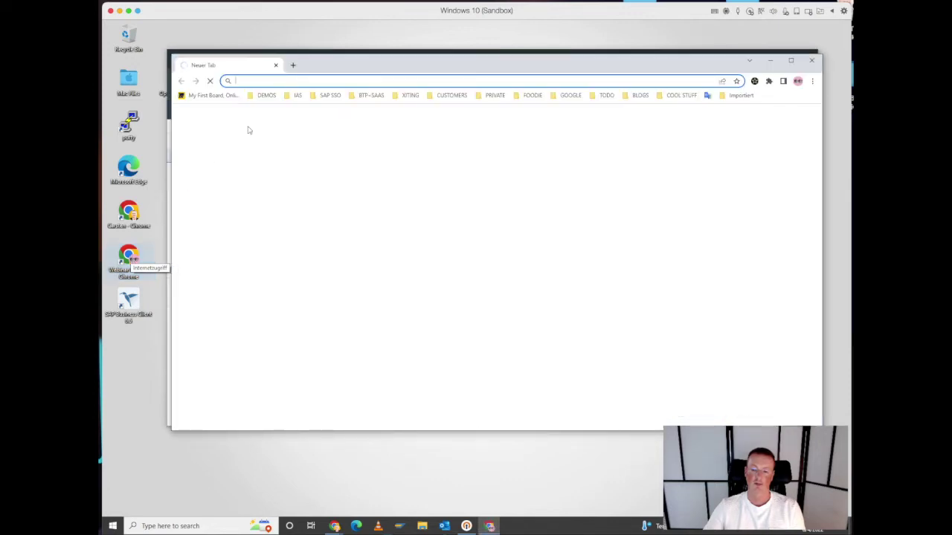
Step: Load the Fiori Central Launchpad demo from the DEMOS bookmarks and choose SSO via IAS
left_click(262, 97)
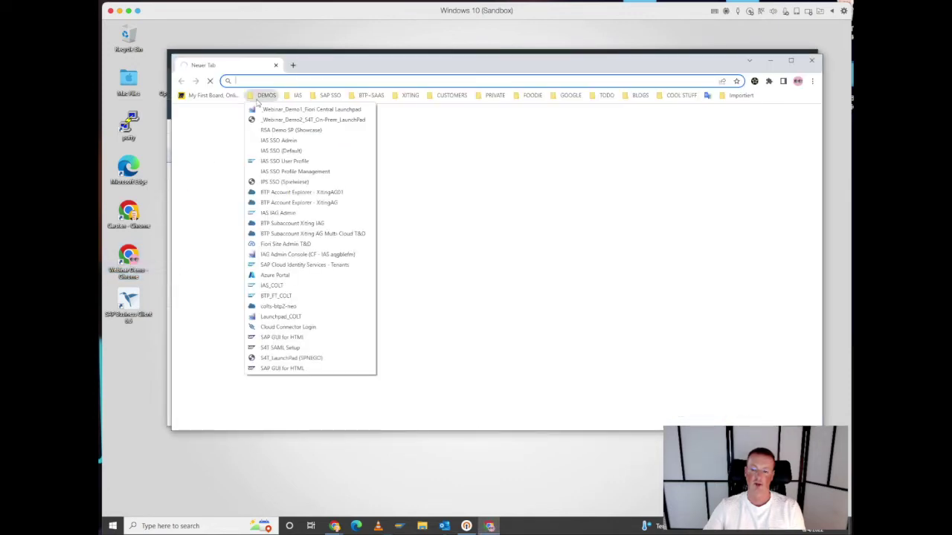
left_click(281, 110)
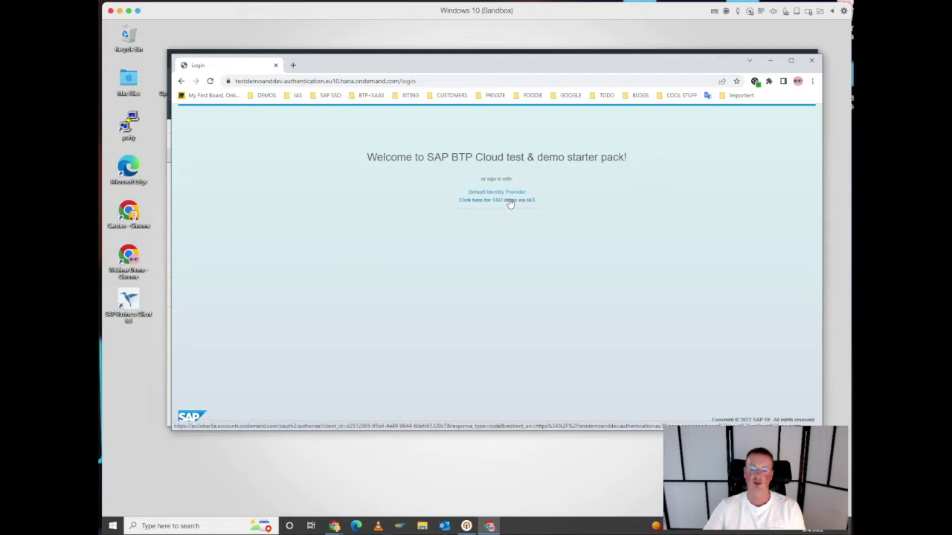
left_click(509, 201)
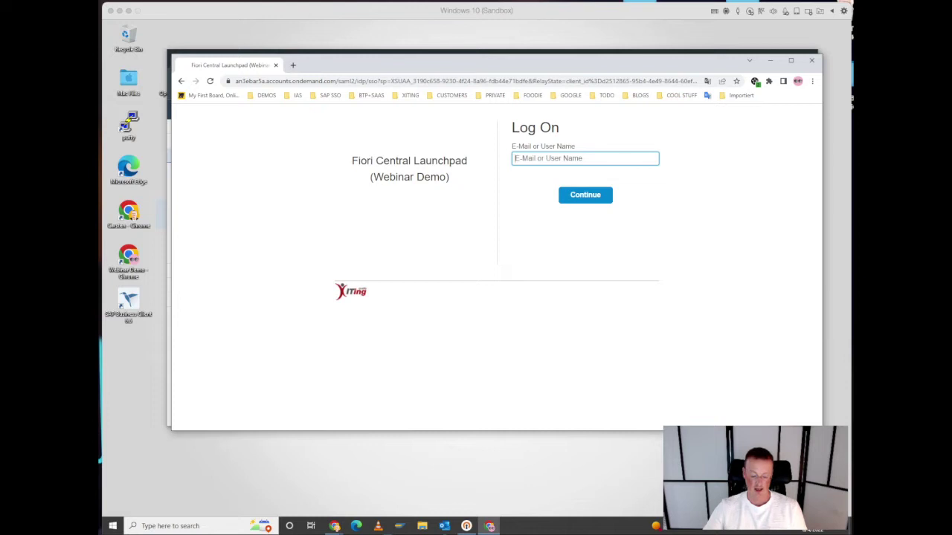
Step: Paste the user's e-mail address into the logon field and continue
left_click(522, 159)
key("ctrl+v")
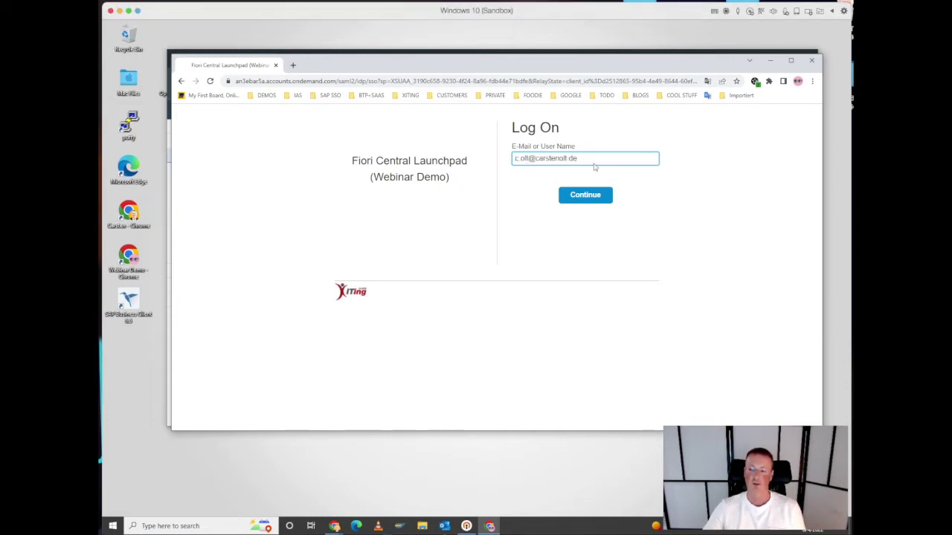
left_click(588, 194)
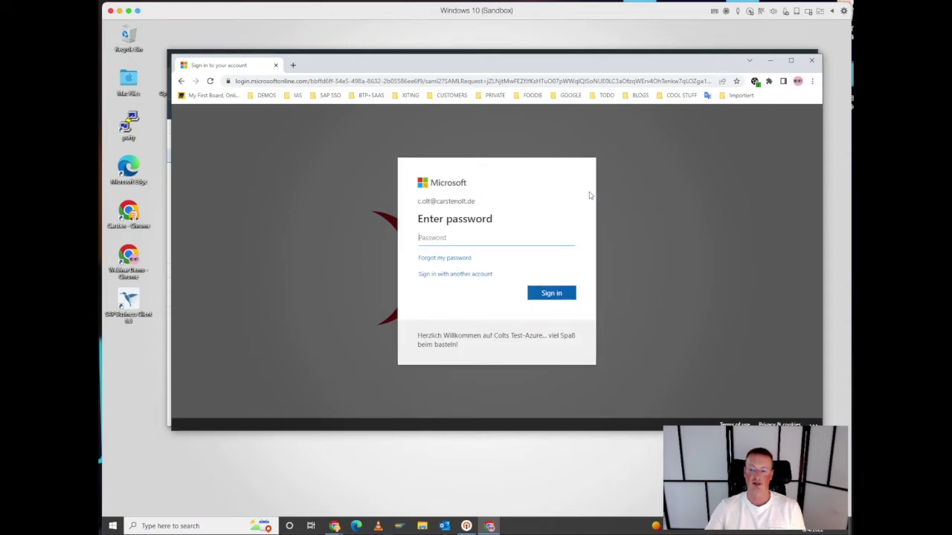
Step: Paste the Azure AD account password and submit it to sign in
key("ctrl+v")
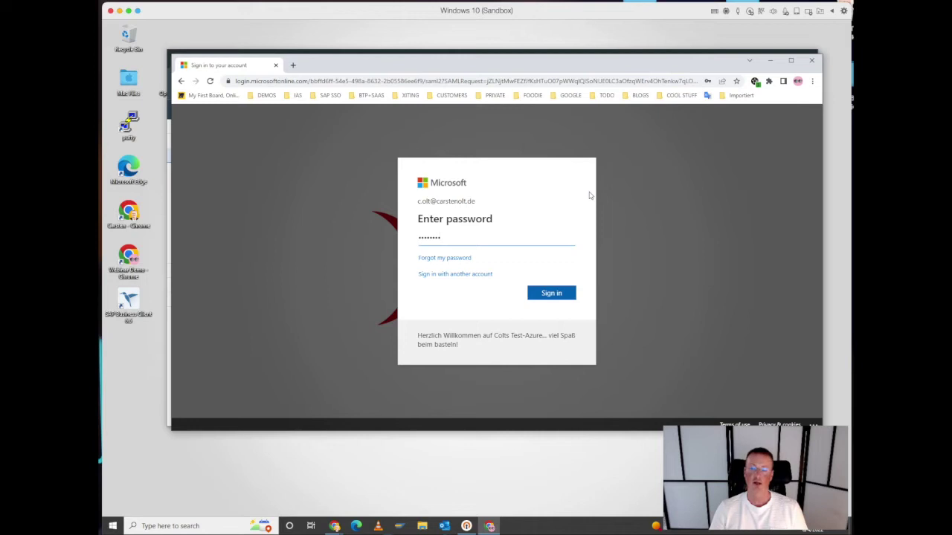
key("Return")
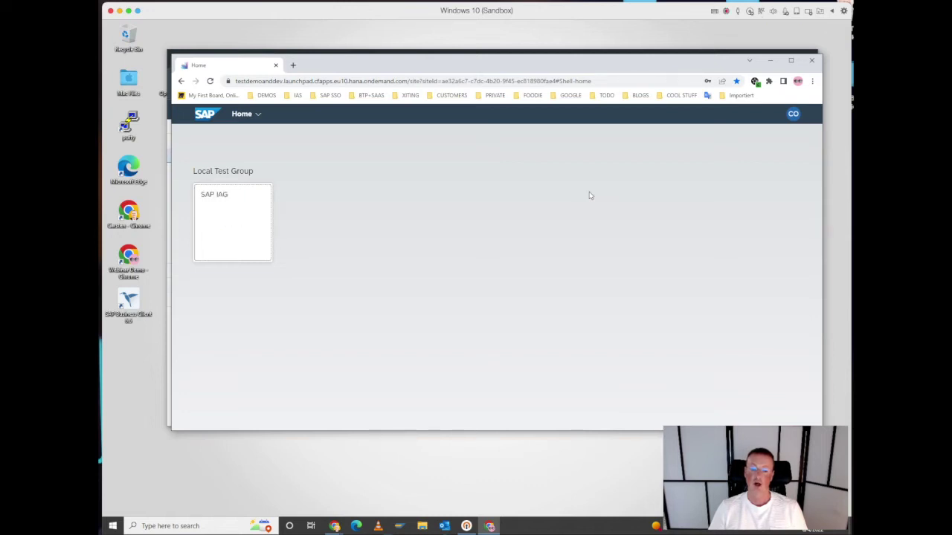
Step: Review the rcFederation Tracer messages and the signed-in CO user, then open a Chrome Incognito window
left_click(755, 82)
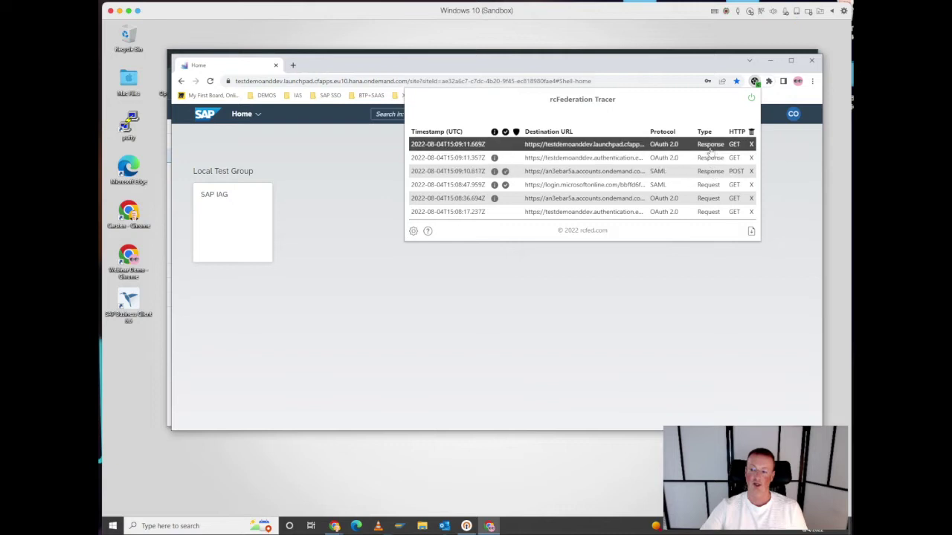
left_click(634, 294)
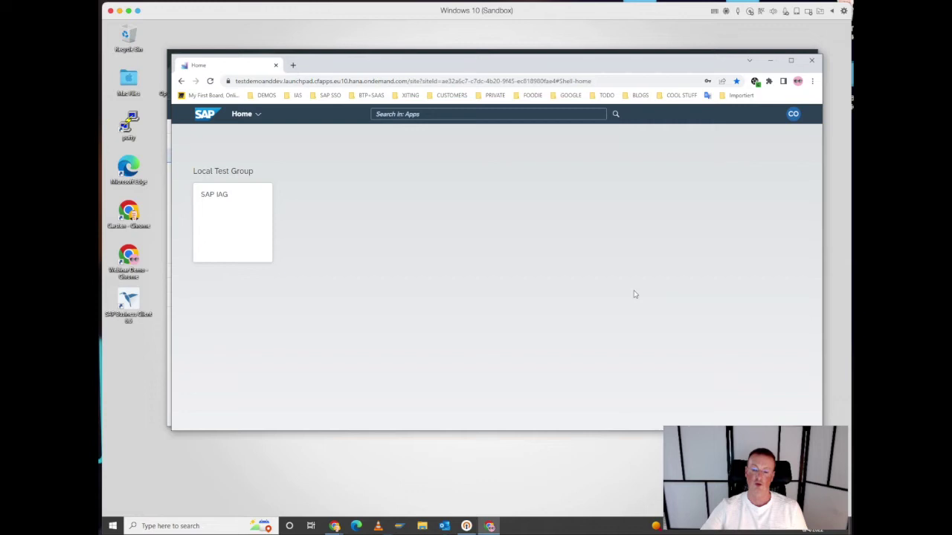
left_click(793, 114)
left_click_drag(802, 140, 749, 141)
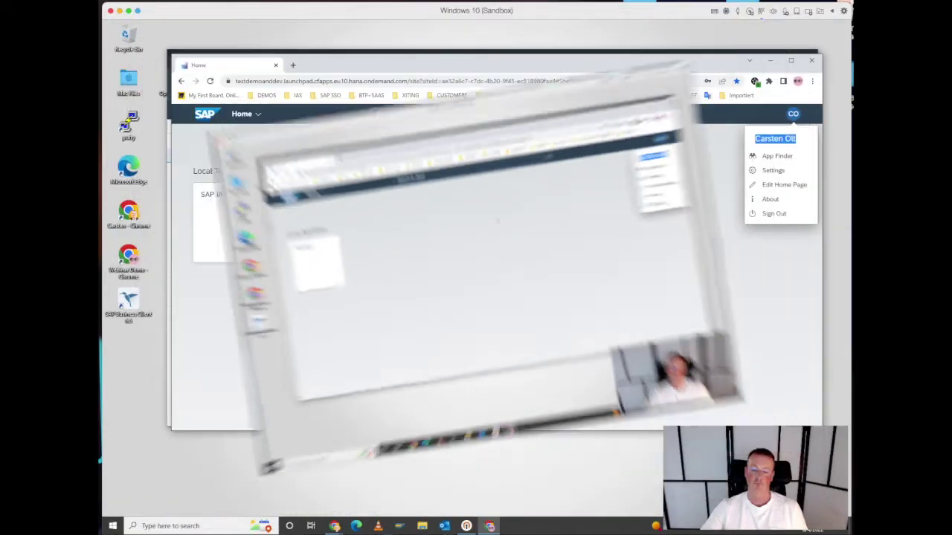
left_click(812, 81)
left_click(684, 117)
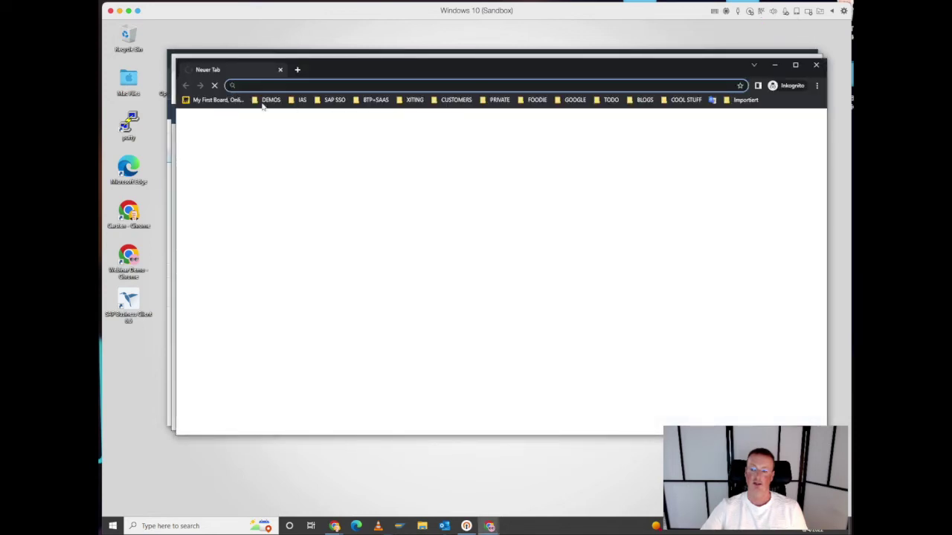
Step: In the incognito window, load the Fiori Central Launchpad demo bookmark and choose SSO via IAS
left_click(271, 100)
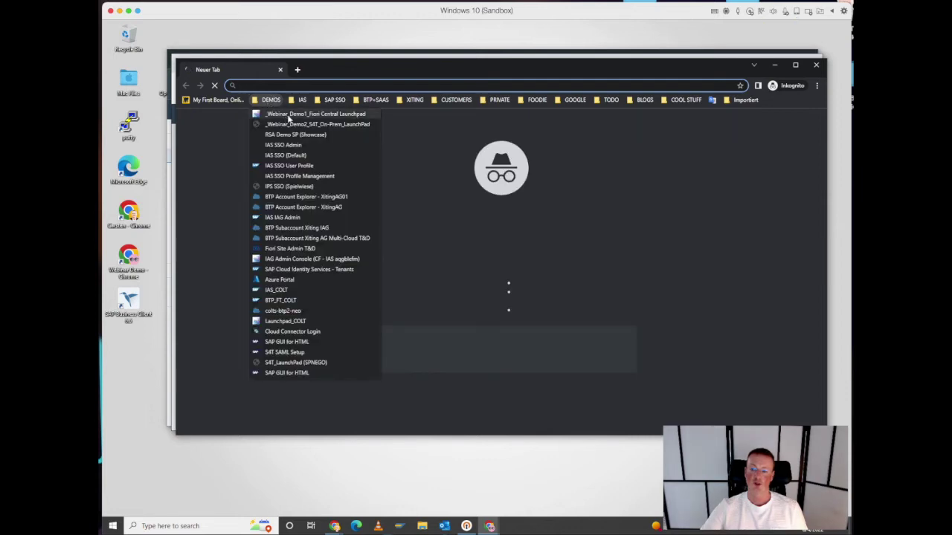
left_click(290, 117)
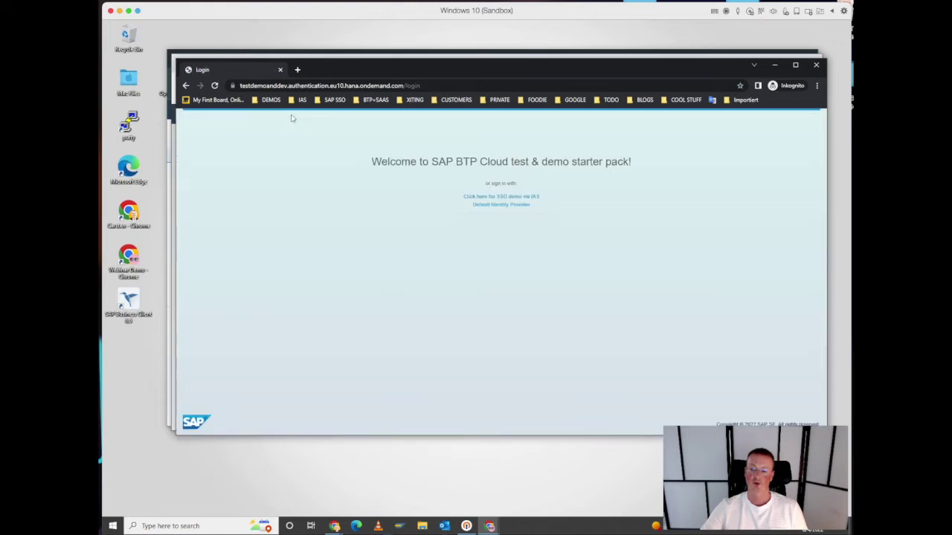
left_click(524, 201)
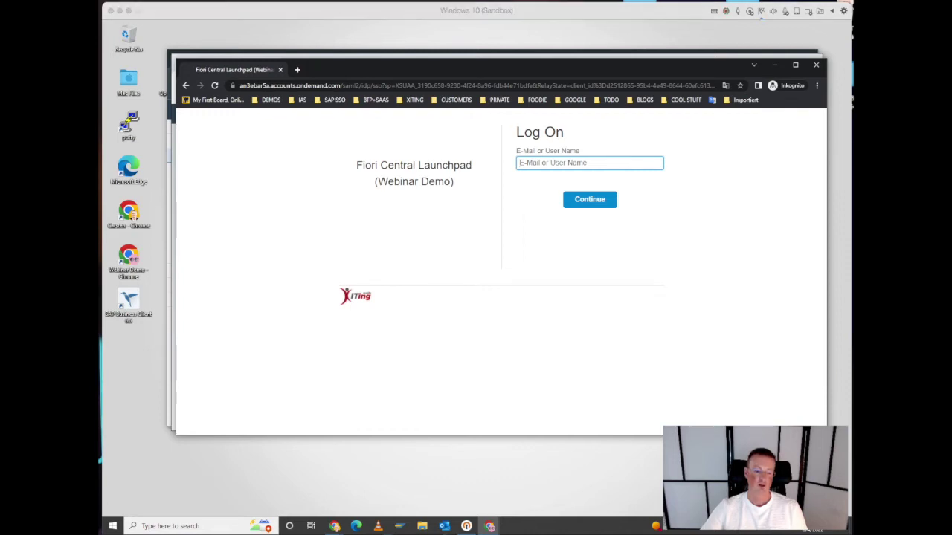
Step: Paste the partner user's login name into the E-Mail field
left_click(549, 162)
type("partnercompany")
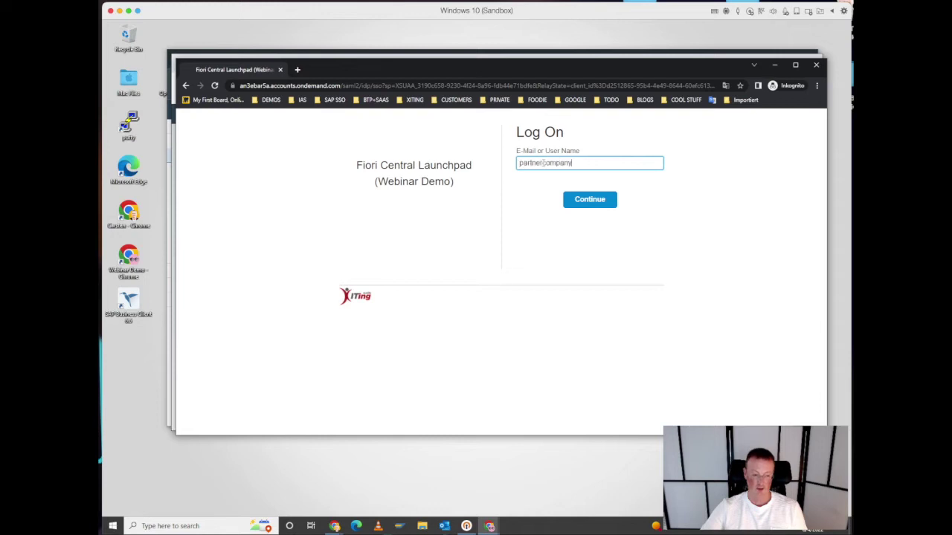
left_click(334, 526)
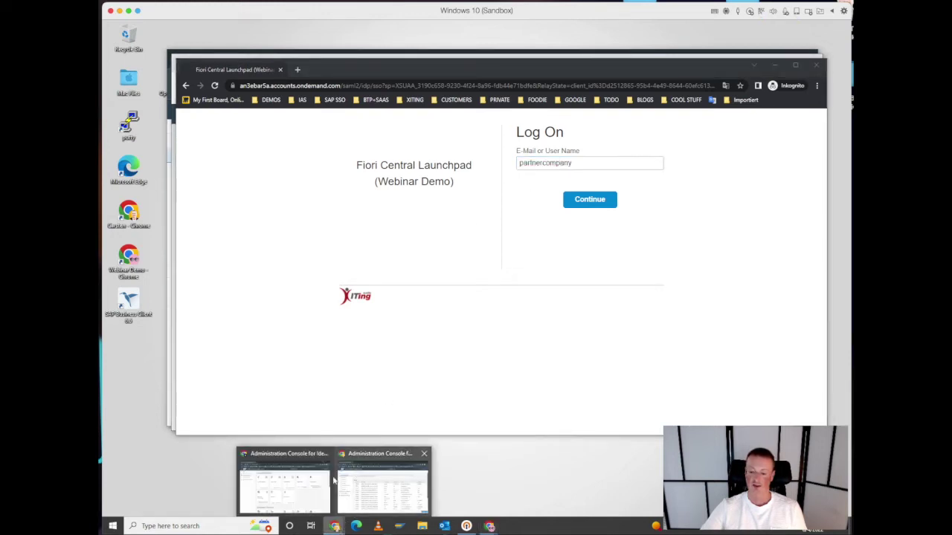
Step: Open the Fiori Central Launchpad (Webinar Demo) application in the IAS console, scrolling to Conditional Authentication
left_click(290, 484)
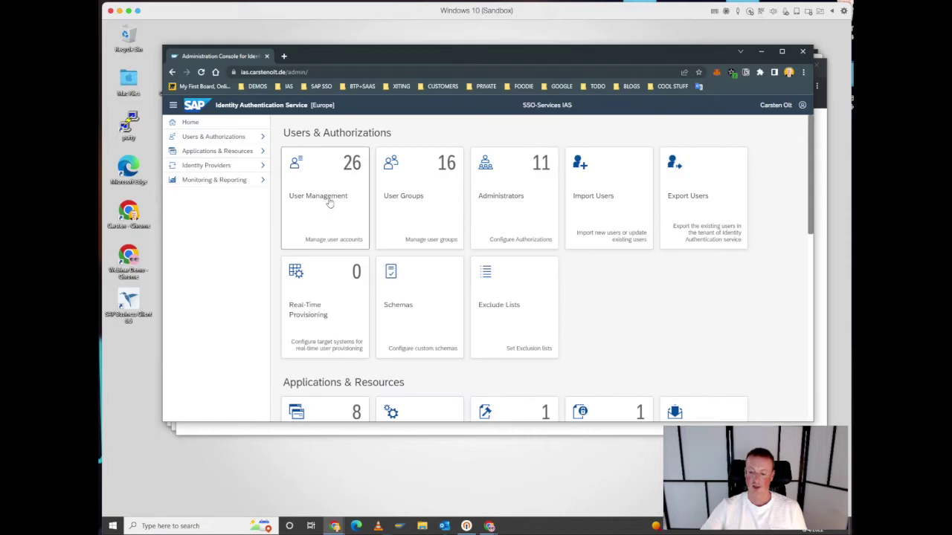
left_click(220, 151)
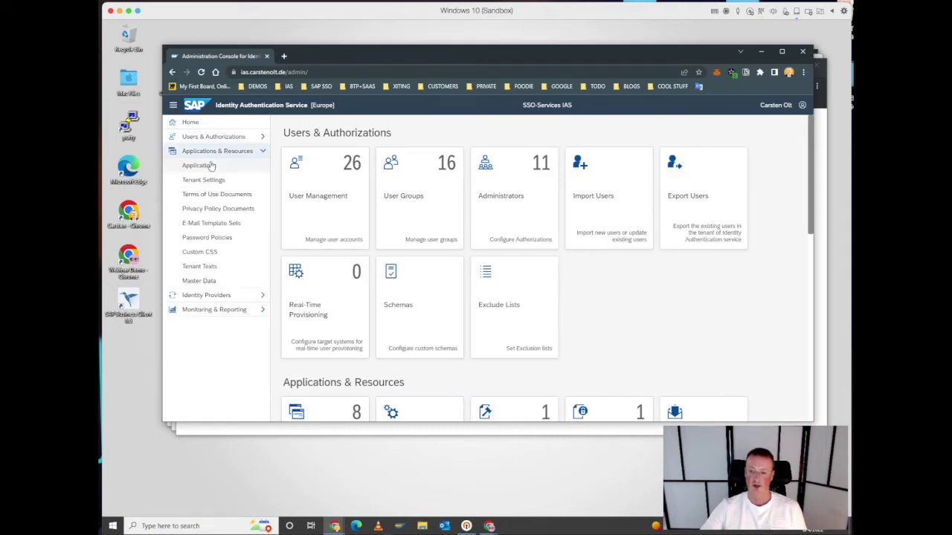
left_click(197, 165)
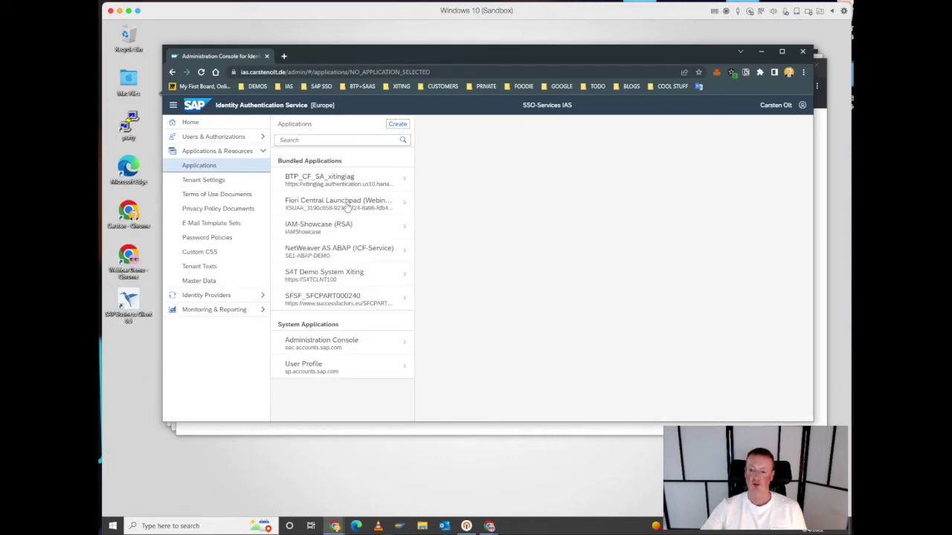
left_click(346, 207)
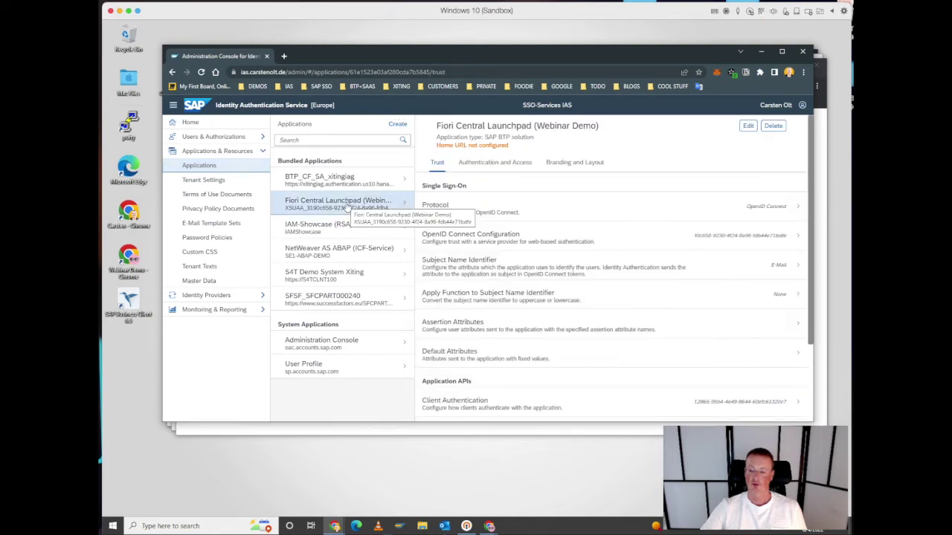
scroll(502, 314, "down", 3)
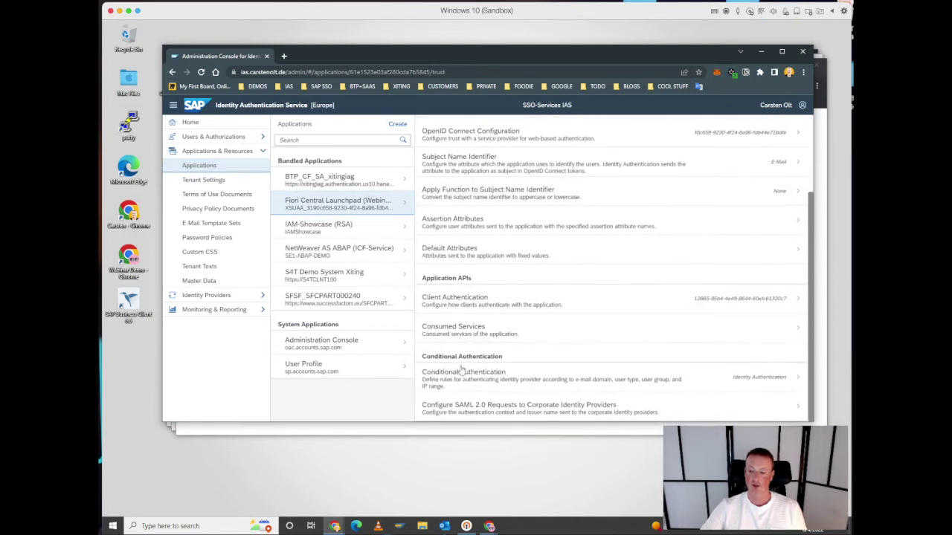
left_click(459, 374)
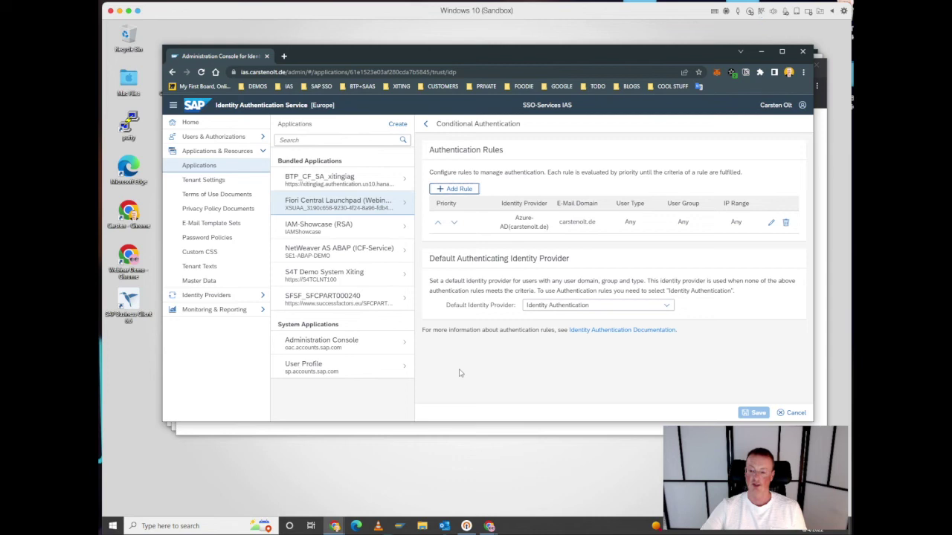
left_click_drag(558, 223, 631, 223)
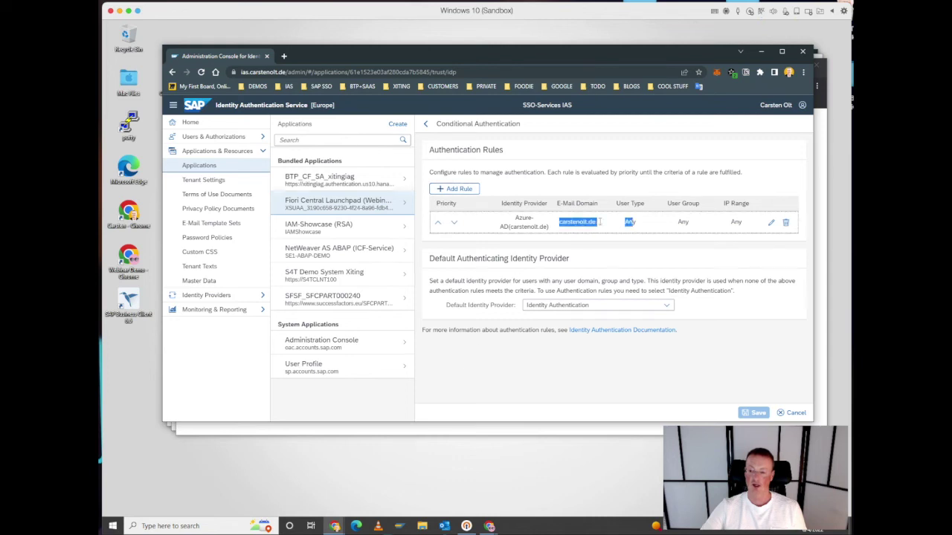
left_click_drag(509, 218, 557, 224)
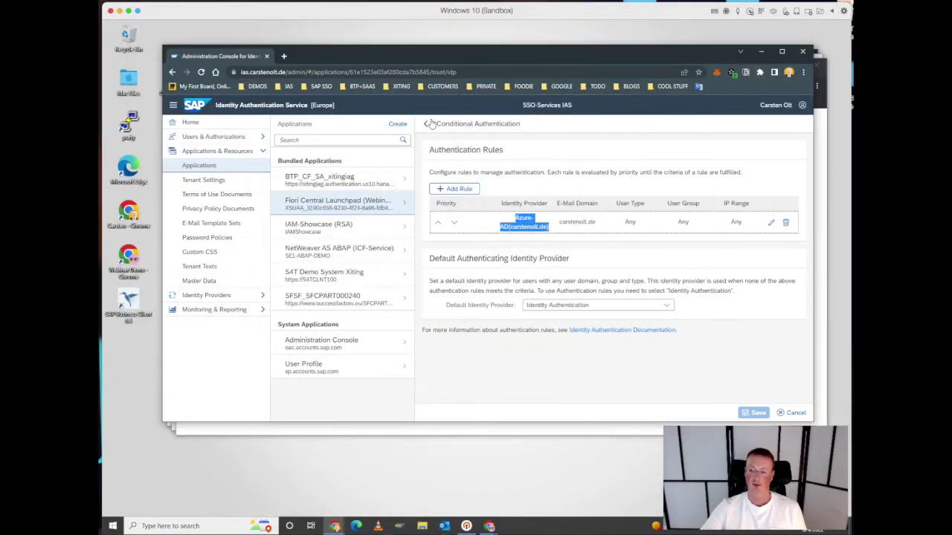
left_click(426, 125)
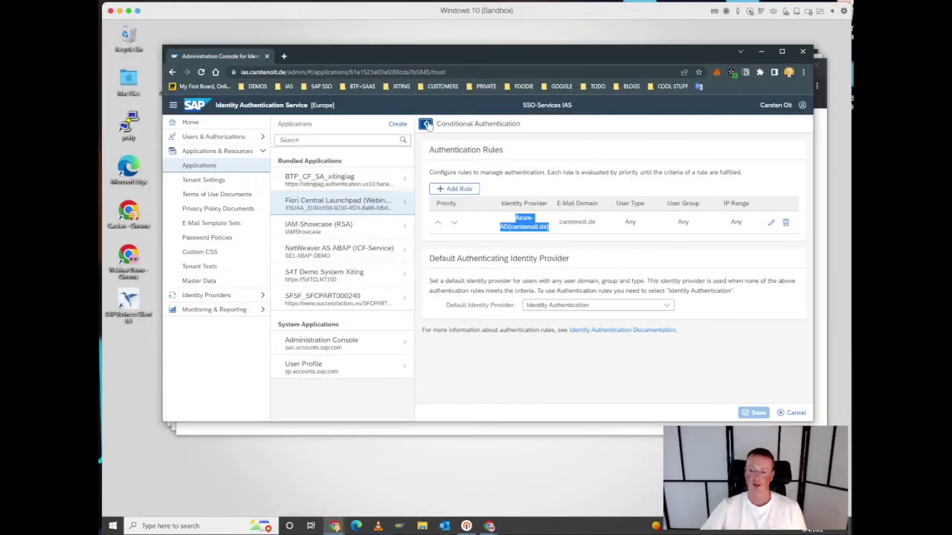
scroll(491, 213, "up", 3)
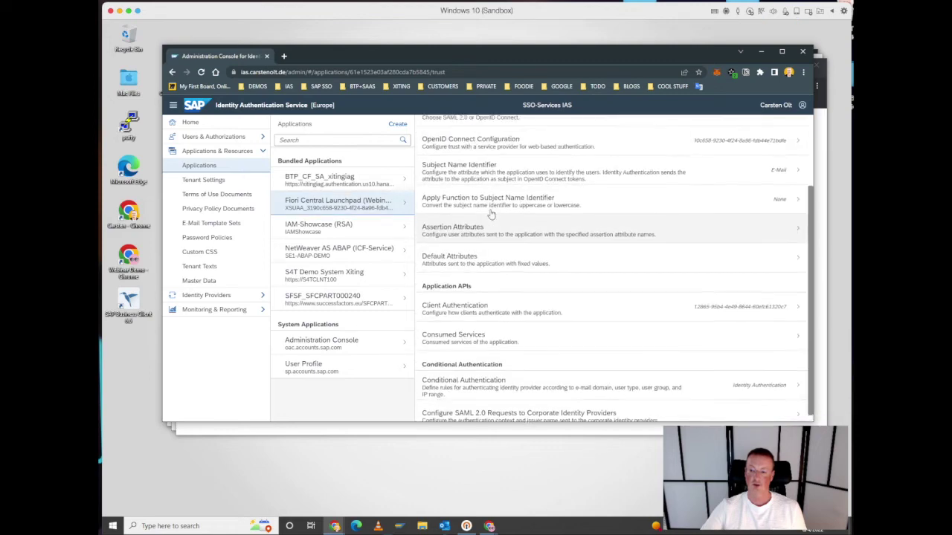
left_click(493, 162)
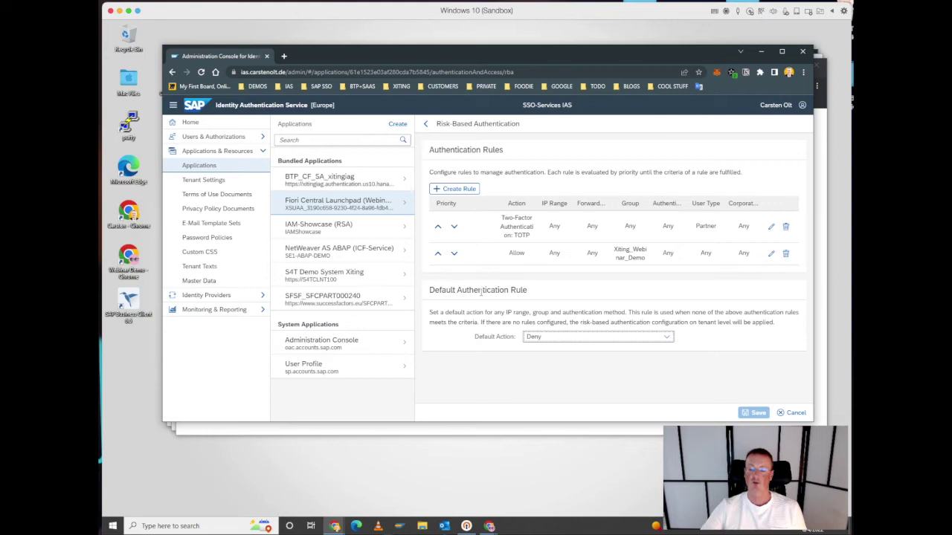
Step: Highlight the TOTP two-factor rule for Partner users and the Xiting_Webinar_Demo group allow rule
left_click_drag(500, 217, 540, 239)
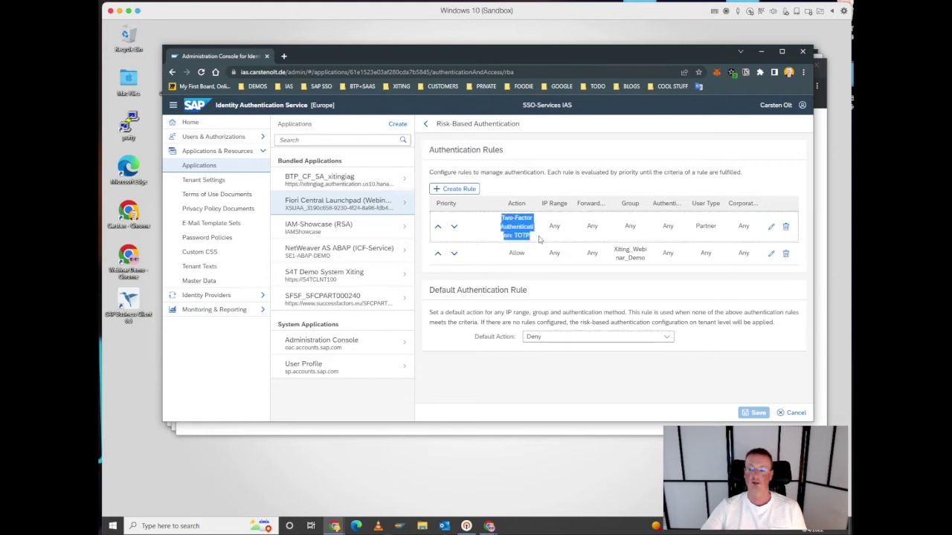
left_click_drag(694, 226, 732, 226)
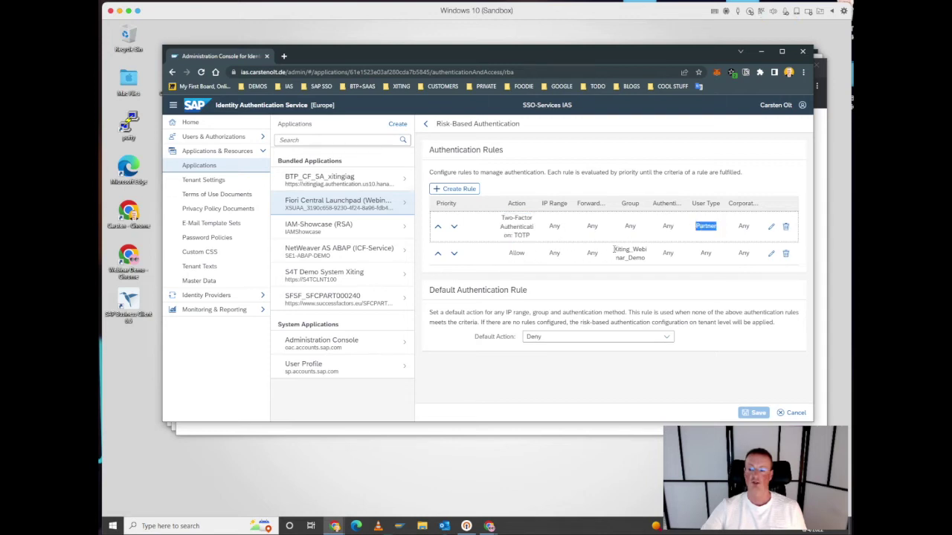
left_click_drag(614, 250, 673, 260)
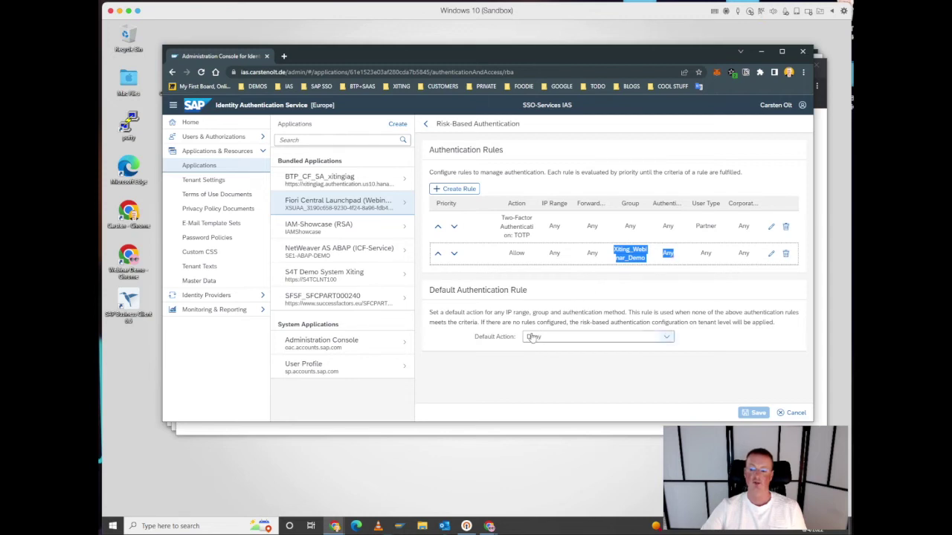
left_click(212, 136)
Step: Search User Management for 'partnercompany' and open the matching partner user's details
left_click(213, 153)
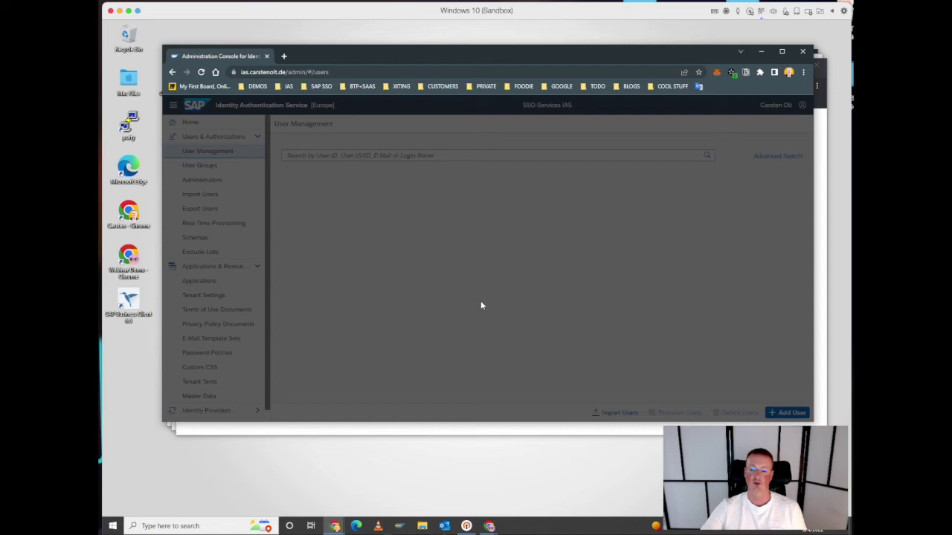
left_click(317, 155)
type("partnercompany")
key("Return")
left_click(383, 213)
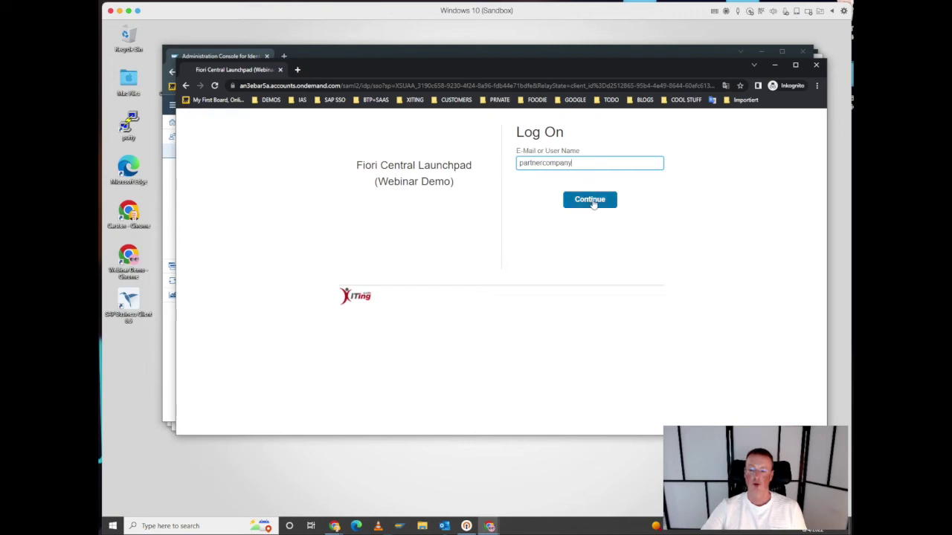
Step: Submit the partner user's name, paste the account password, and log on
left_click(590, 200)
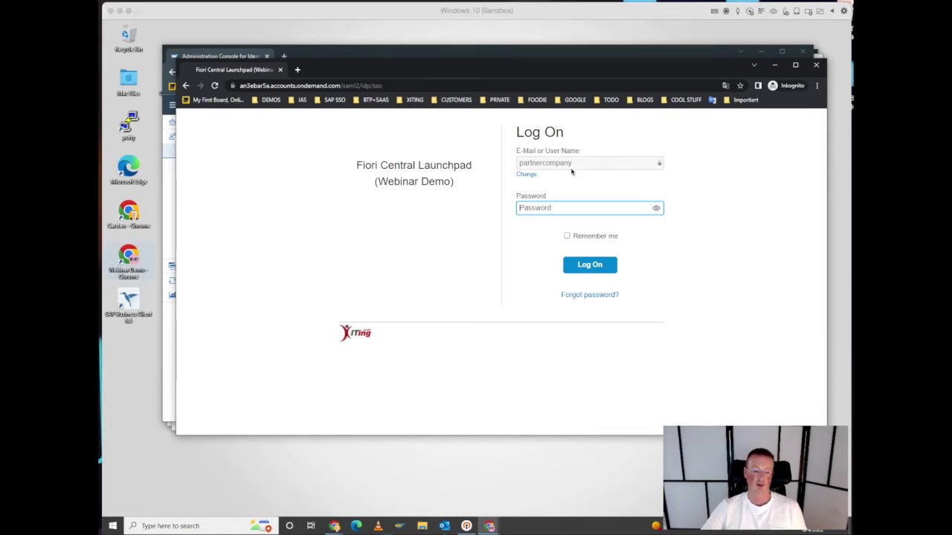
left_click(537, 213)
key("ctrl+v")
left_click(586, 266)
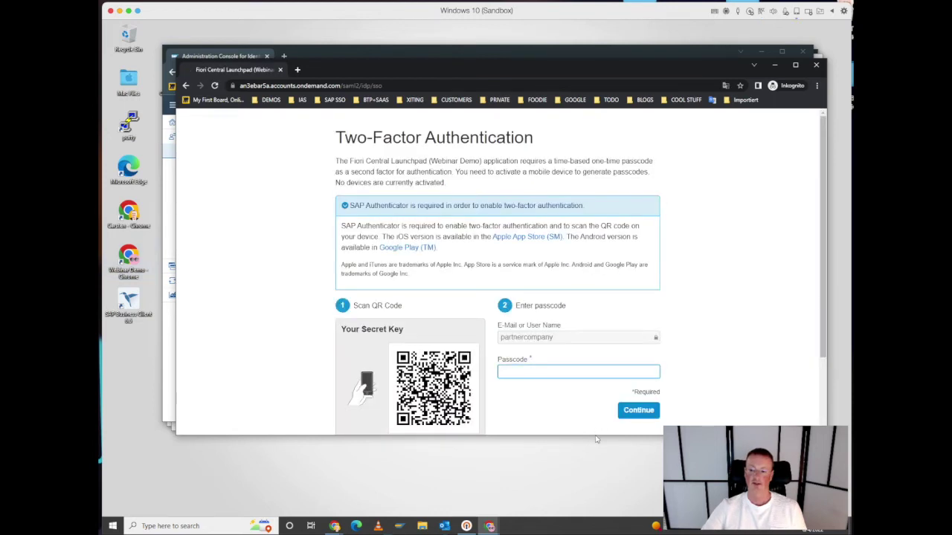
Step: Enlarge the browser window and confirm the two-factor sign-in with the authenticator's one-time passcode
left_click_drag(595, 435, 590, 485)
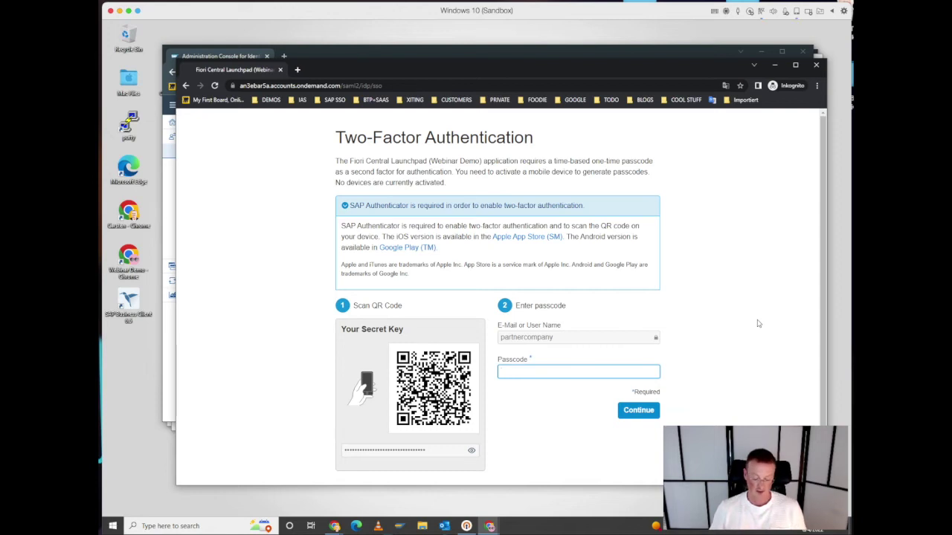
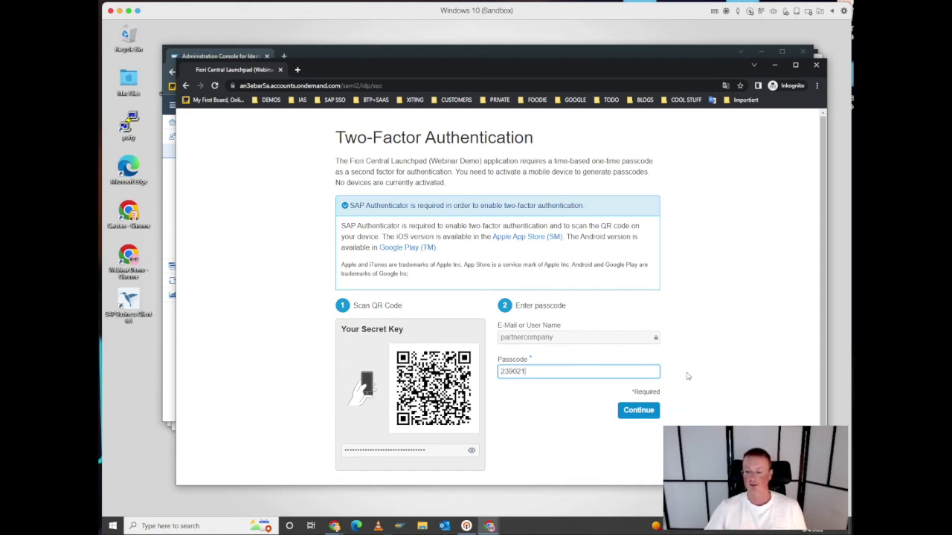
left_click(641, 413)
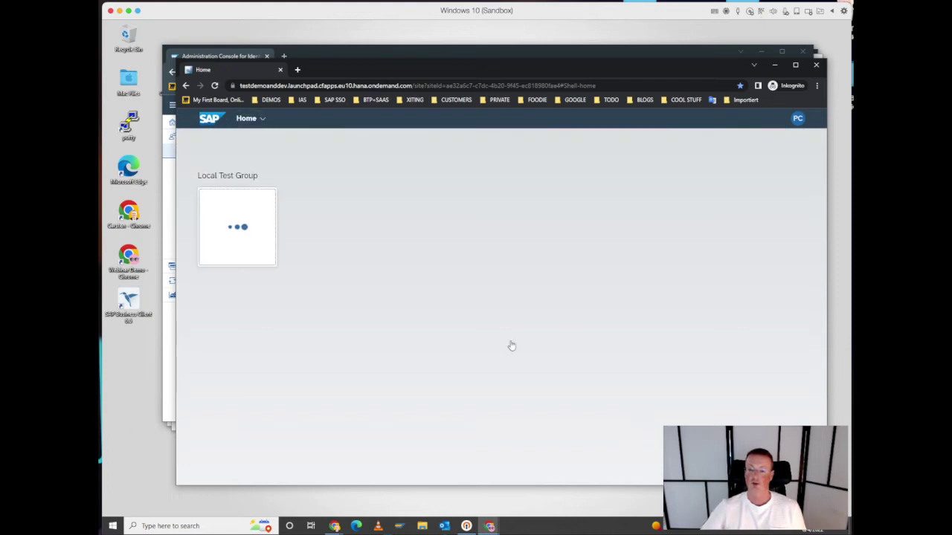
Step: Check the signed-in partner user in the launchpad's PC avatar menu
left_click(797, 119)
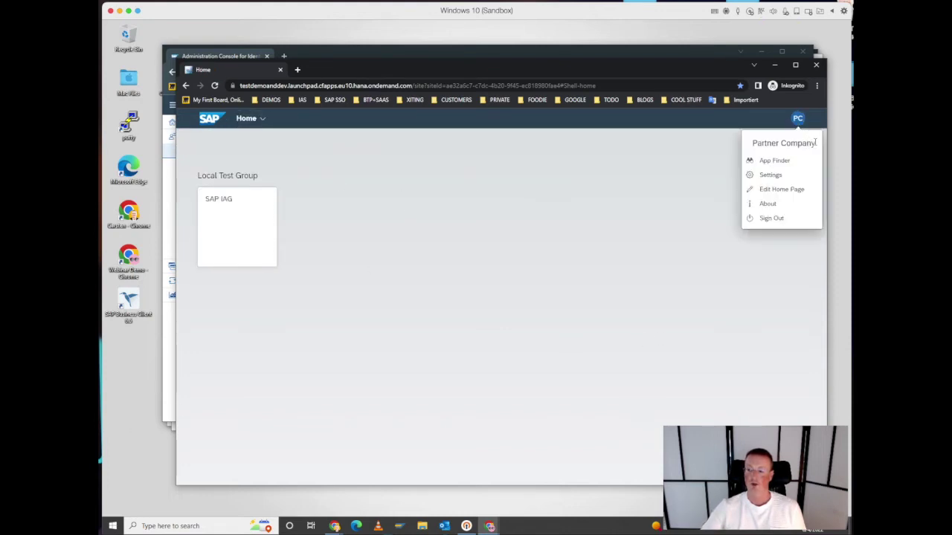
key("ctrl+a")
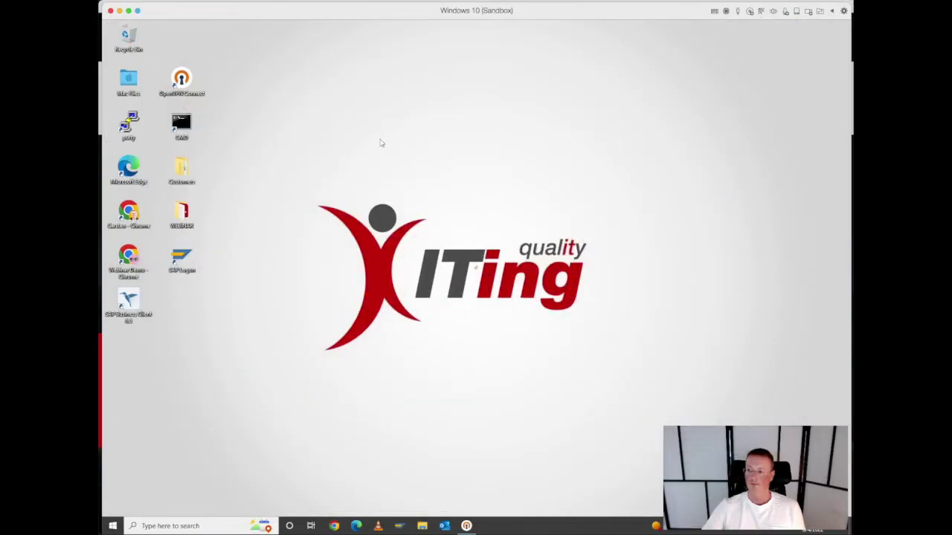
Step: Clear Kerberos tickets with 'klist purge', confirm zero remain with 'klist', and launch Webinar Demo Chrome
double_click(190, 129)
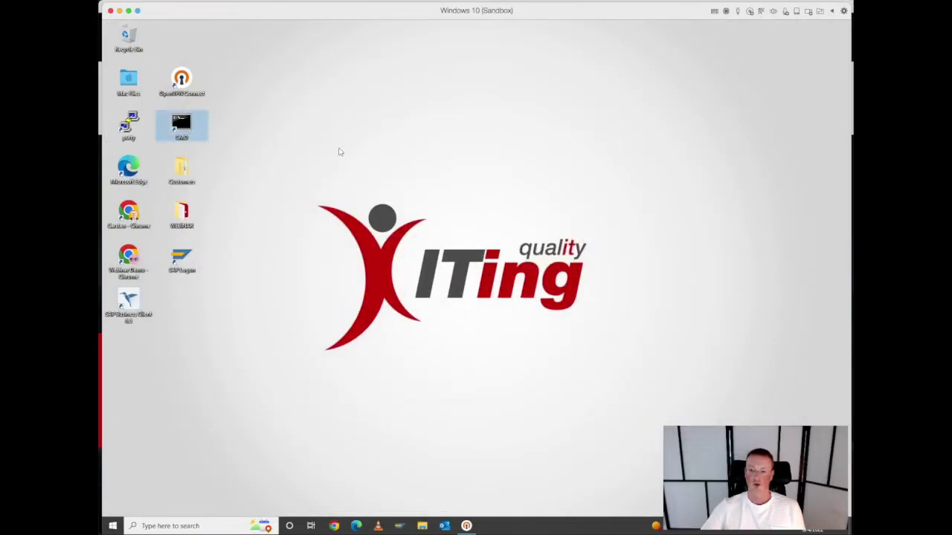
type("klist purge")
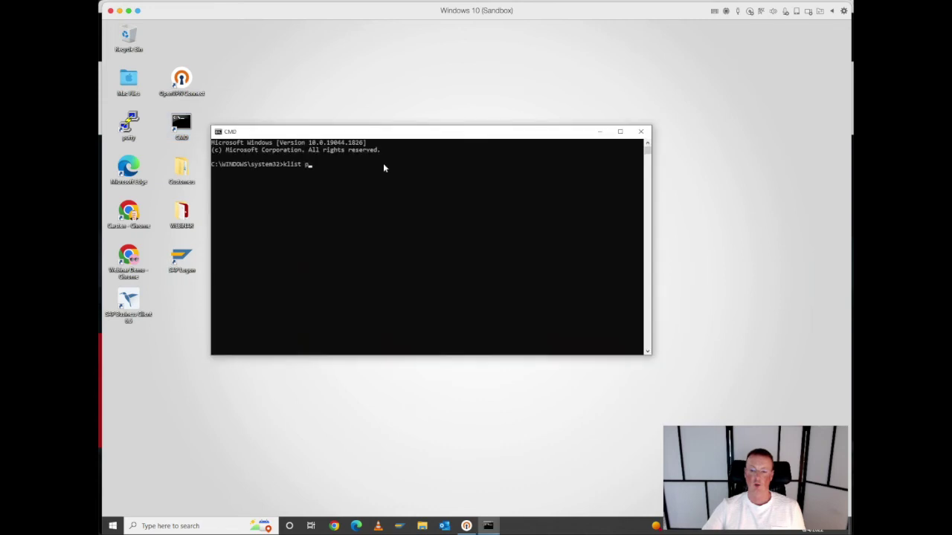
key("Return")
type("klist")
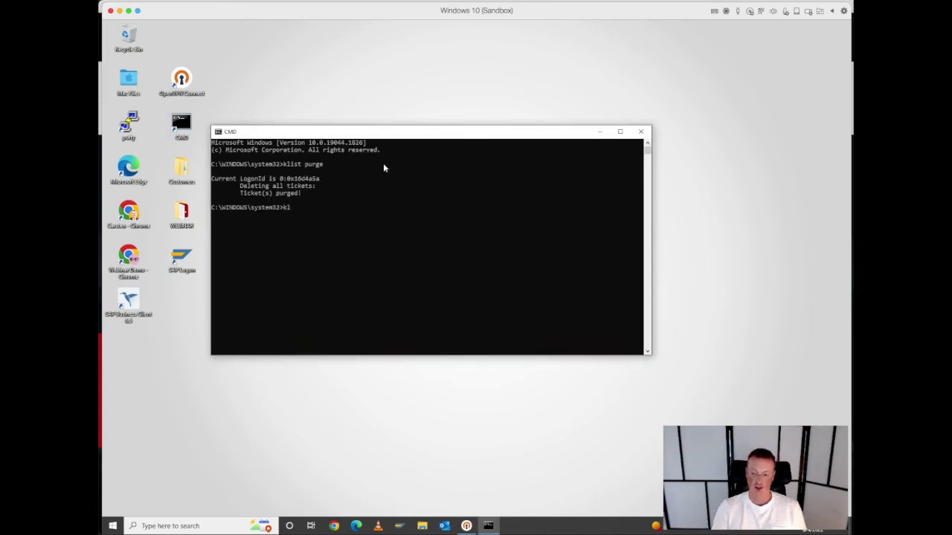
key("Return")
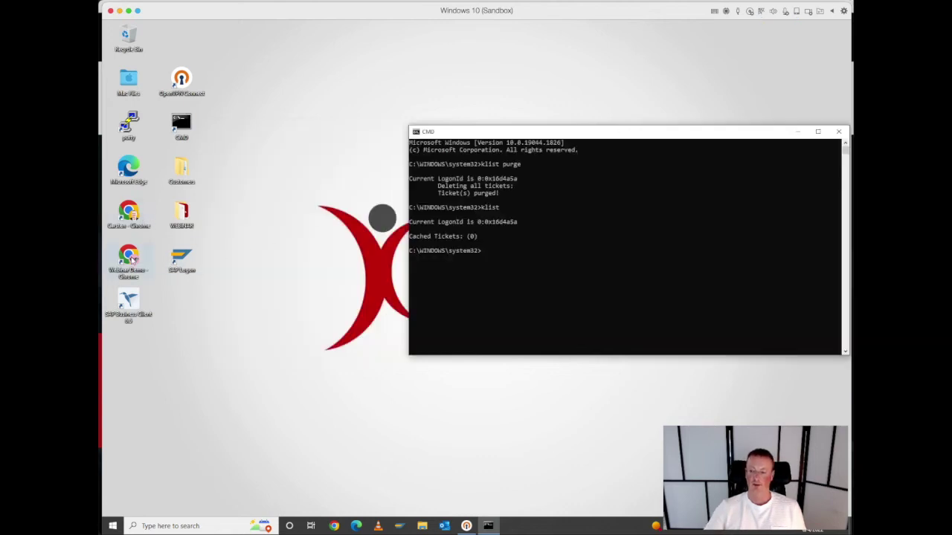
double_click(128, 259)
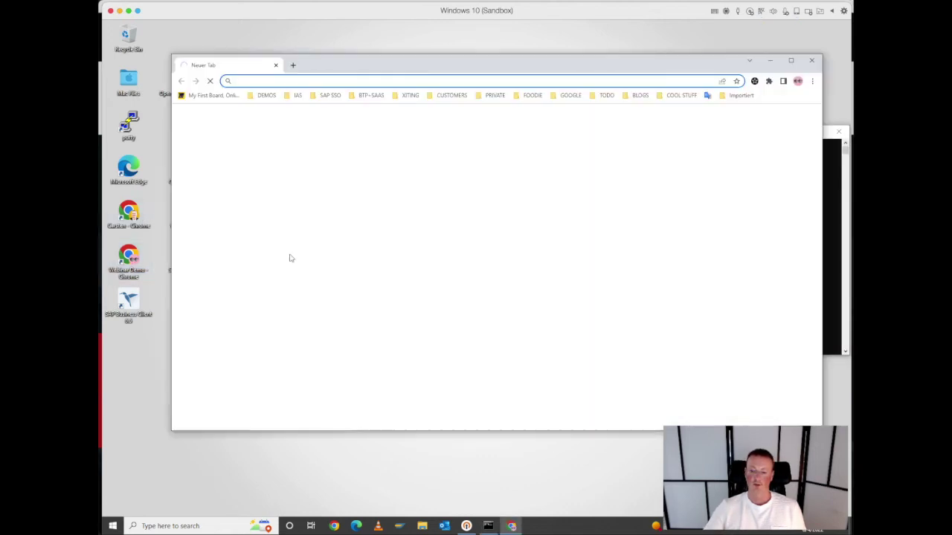
Step: Open the _Webinar_Demo2_S4T_On-Prem_LaunchPad bookmark from DEMOS and check the signed-in user
left_click(266, 95)
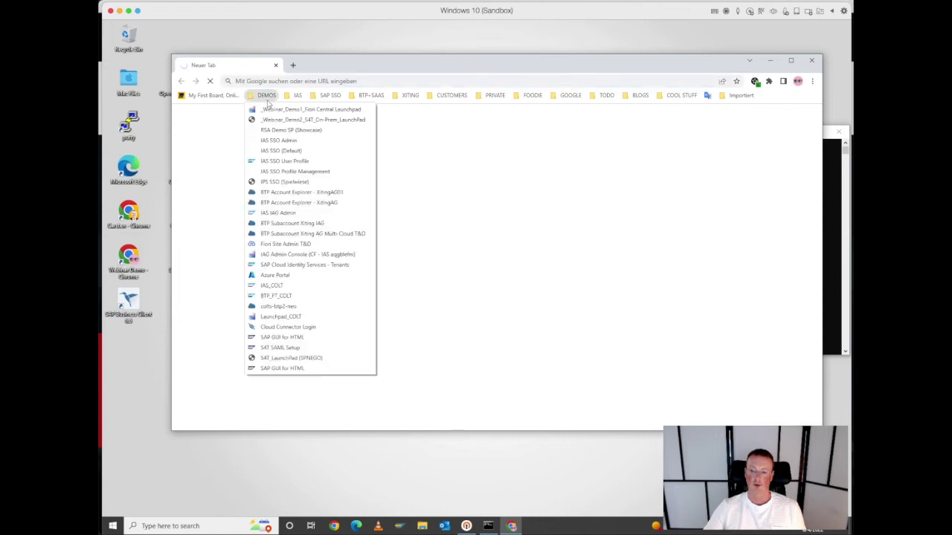
left_click(313, 119)
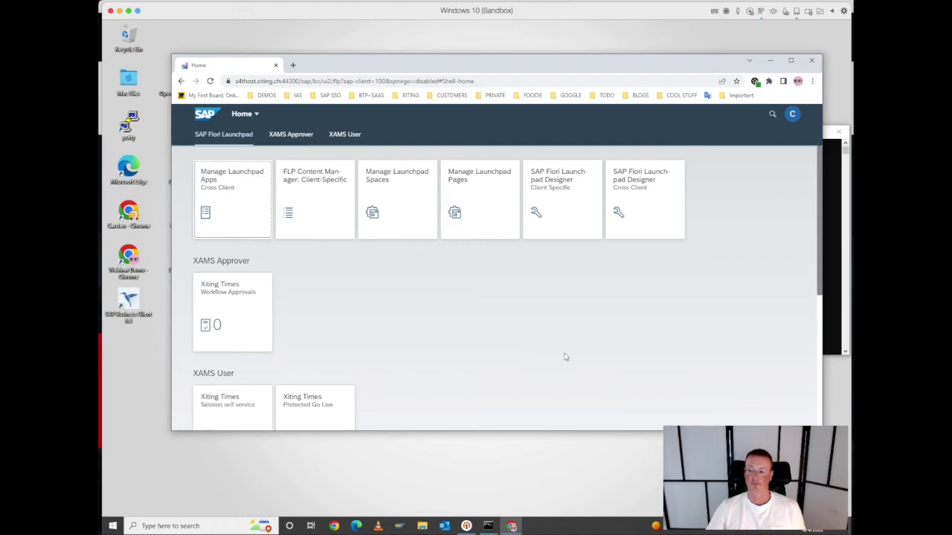
left_click(792, 113)
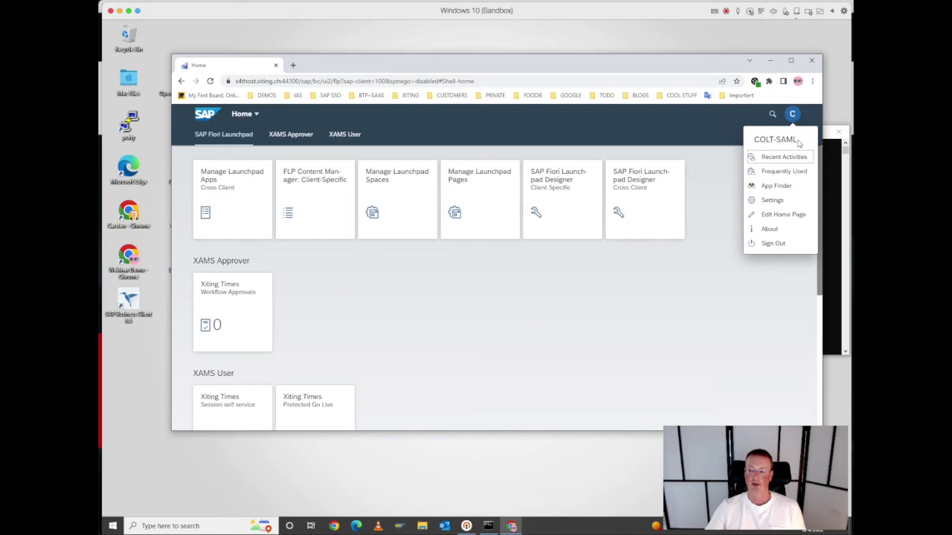
Step: Run 'klist' in Command Prompt and highlight the HTTP/accounts ticket issued for the IAS service
left_click(829, 155)
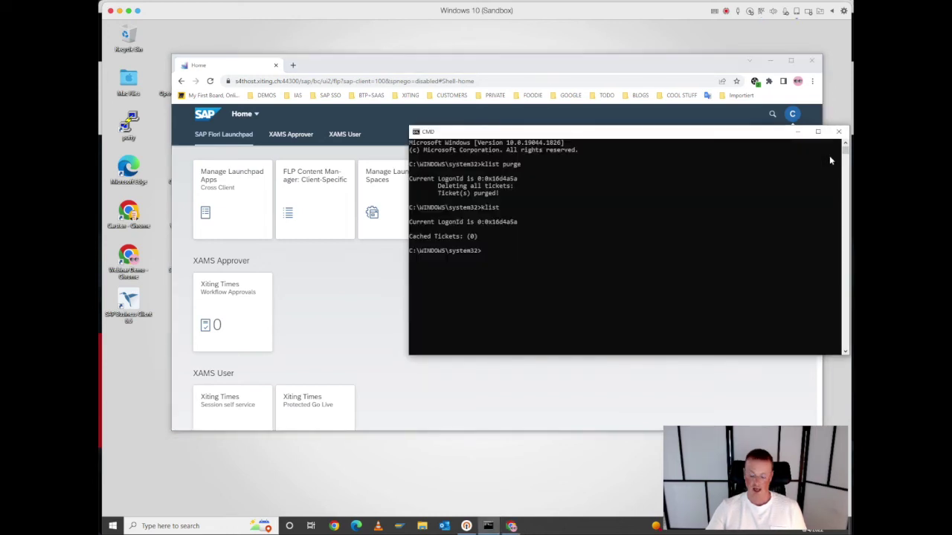
type("klist")
key("Return")
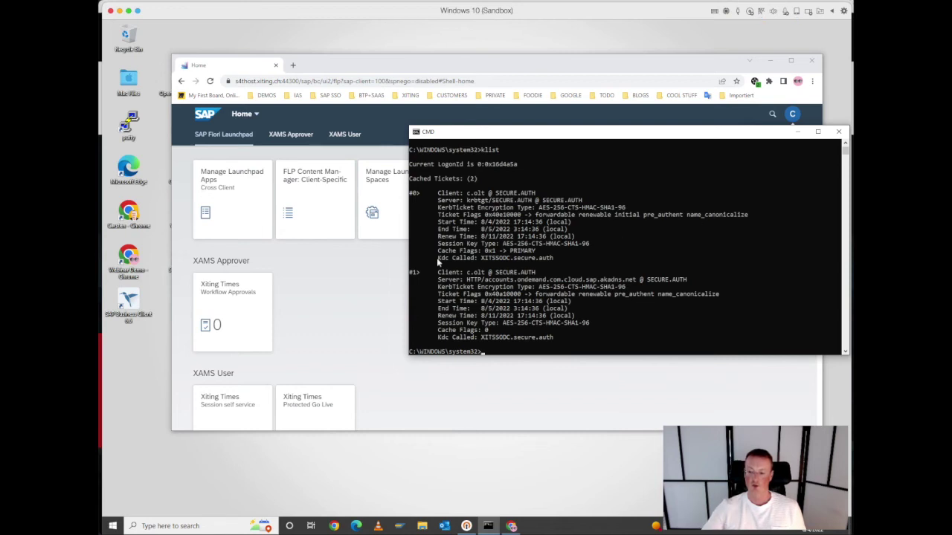
left_click_drag(438, 280, 687, 281)
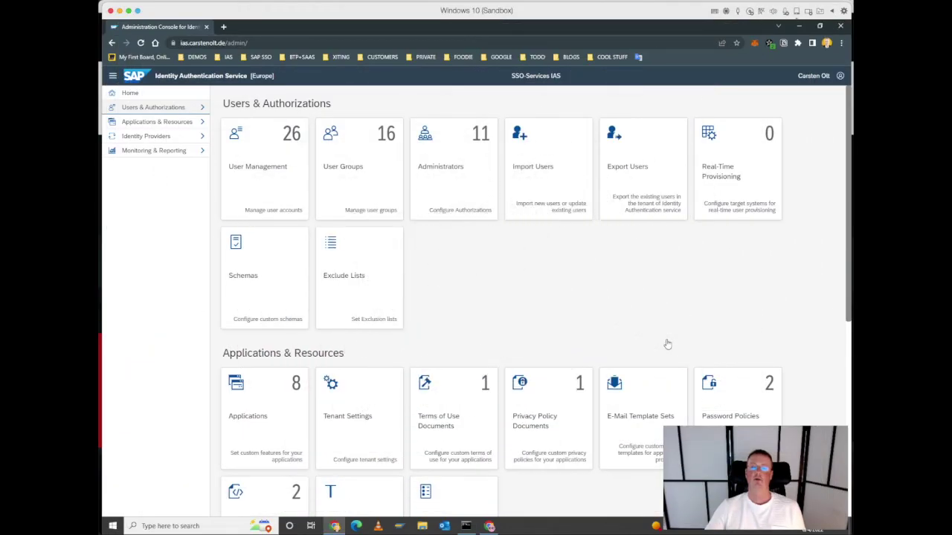
Step: Check SPNEGO under S4T Demo System Xiting's Authentication and Access, then open Tenant Settings
left_click(157, 124)
left_click(140, 138)
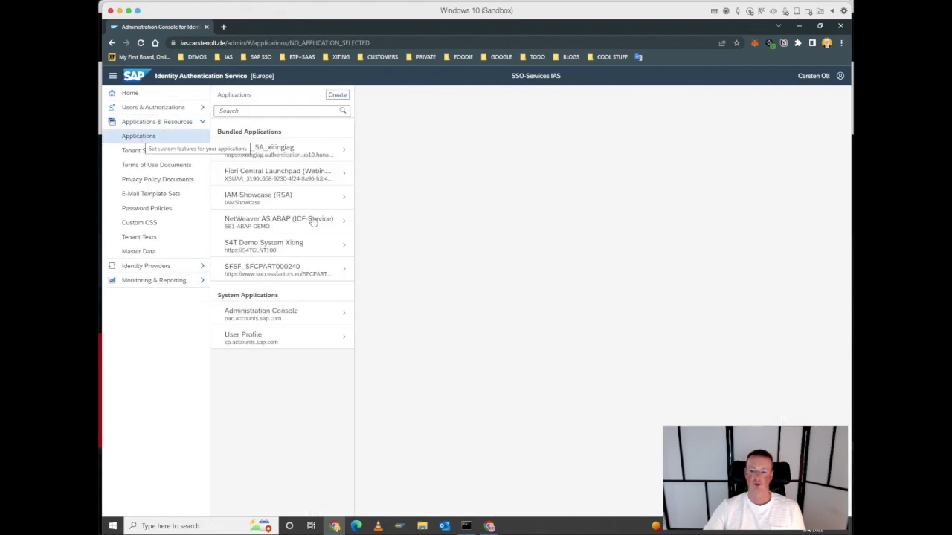
left_click(288, 247)
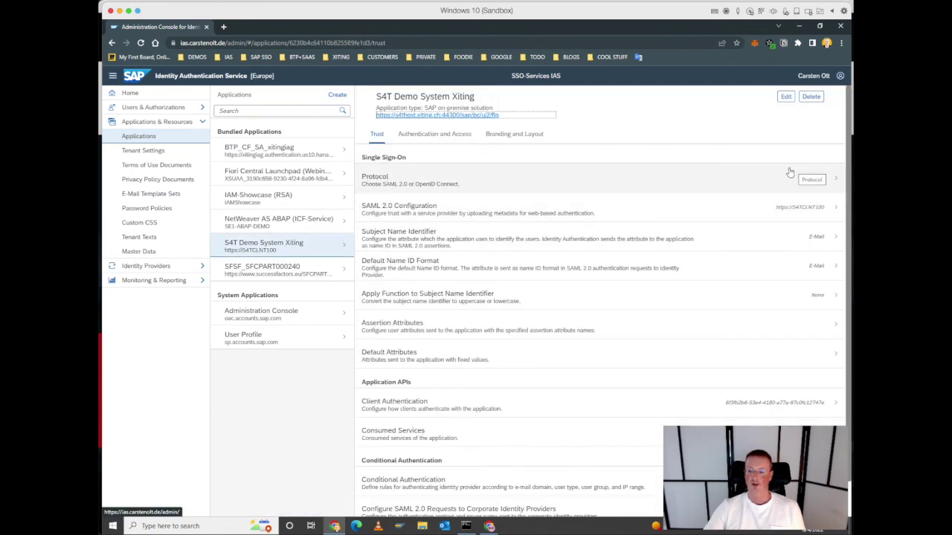
left_click(427, 136)
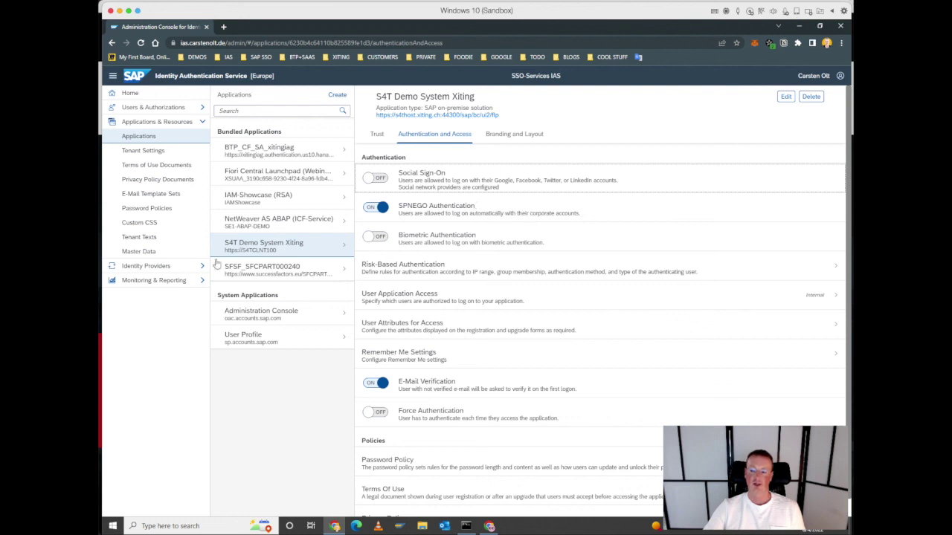
left_click(159, 153)
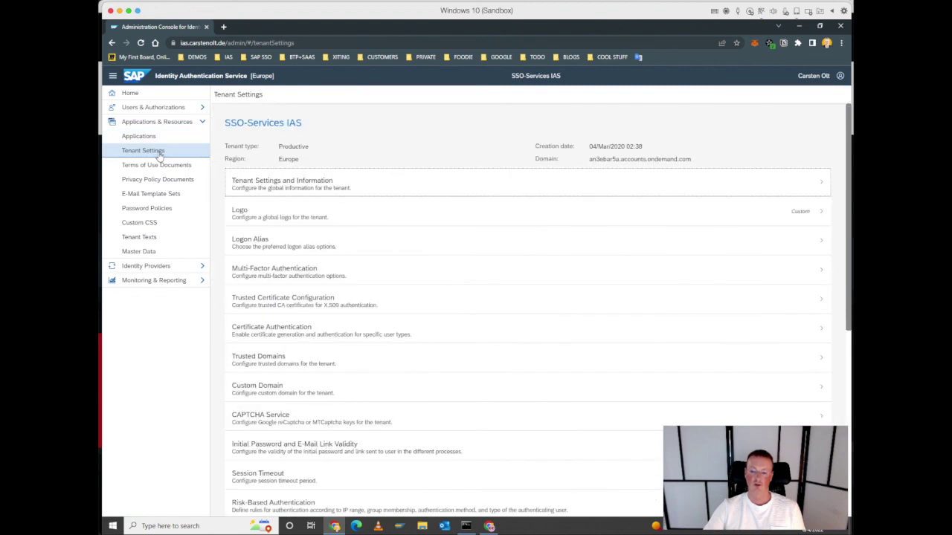
Step: Open the SPNEGO configuration and review realm SECURE.AUTH and the stored Kerberos key
scroll(356, 421, "down", 1)
scroll(357, 421, "down", 1)
left_click(297, 452)
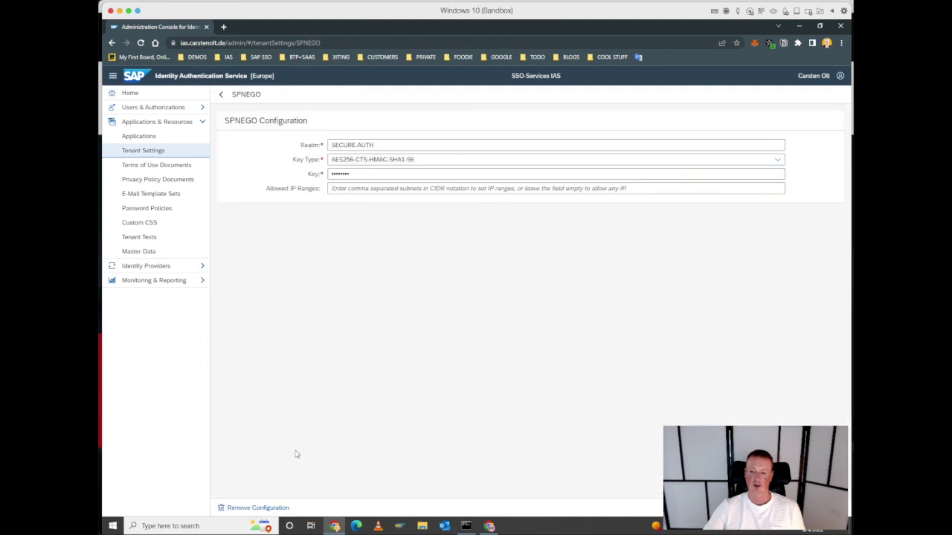
left_click_drag(375, 146, 298, 146)
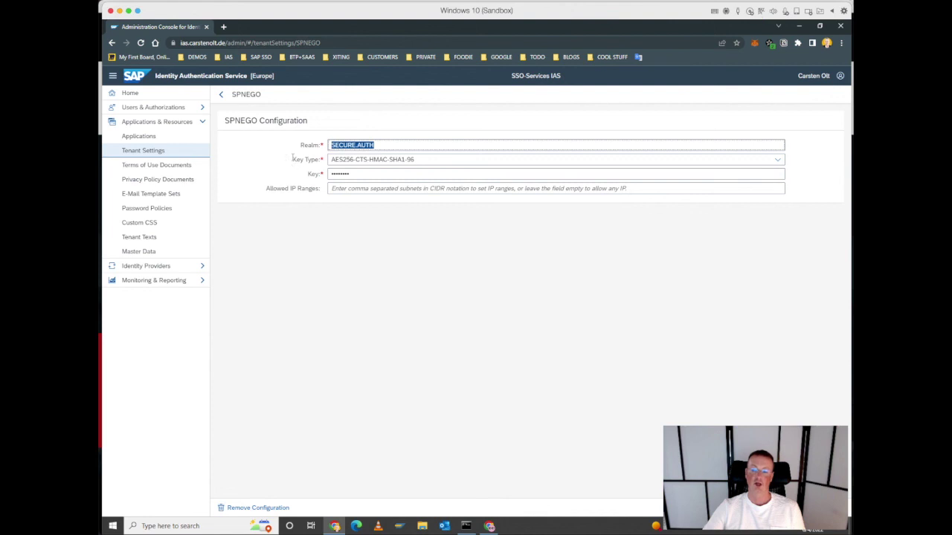
left_click(361, 174)
left_click(344, 236)
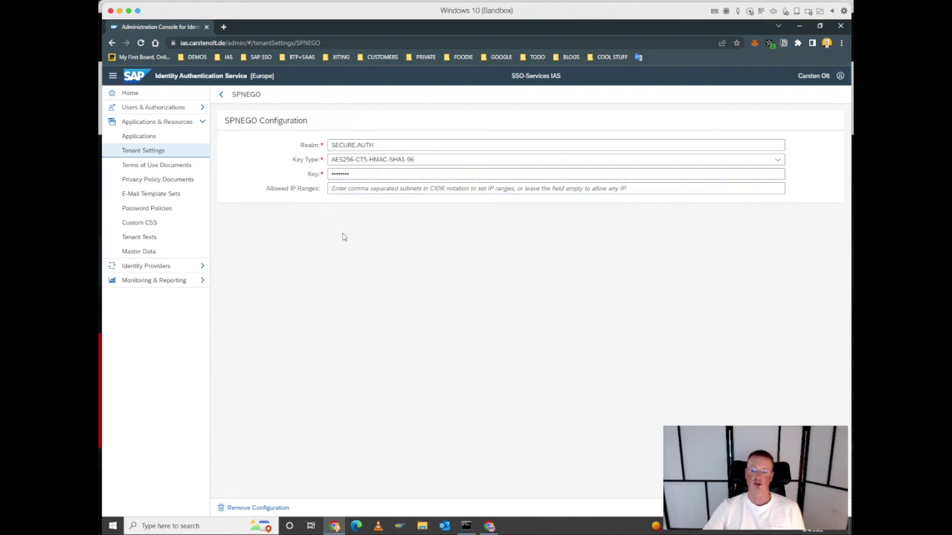